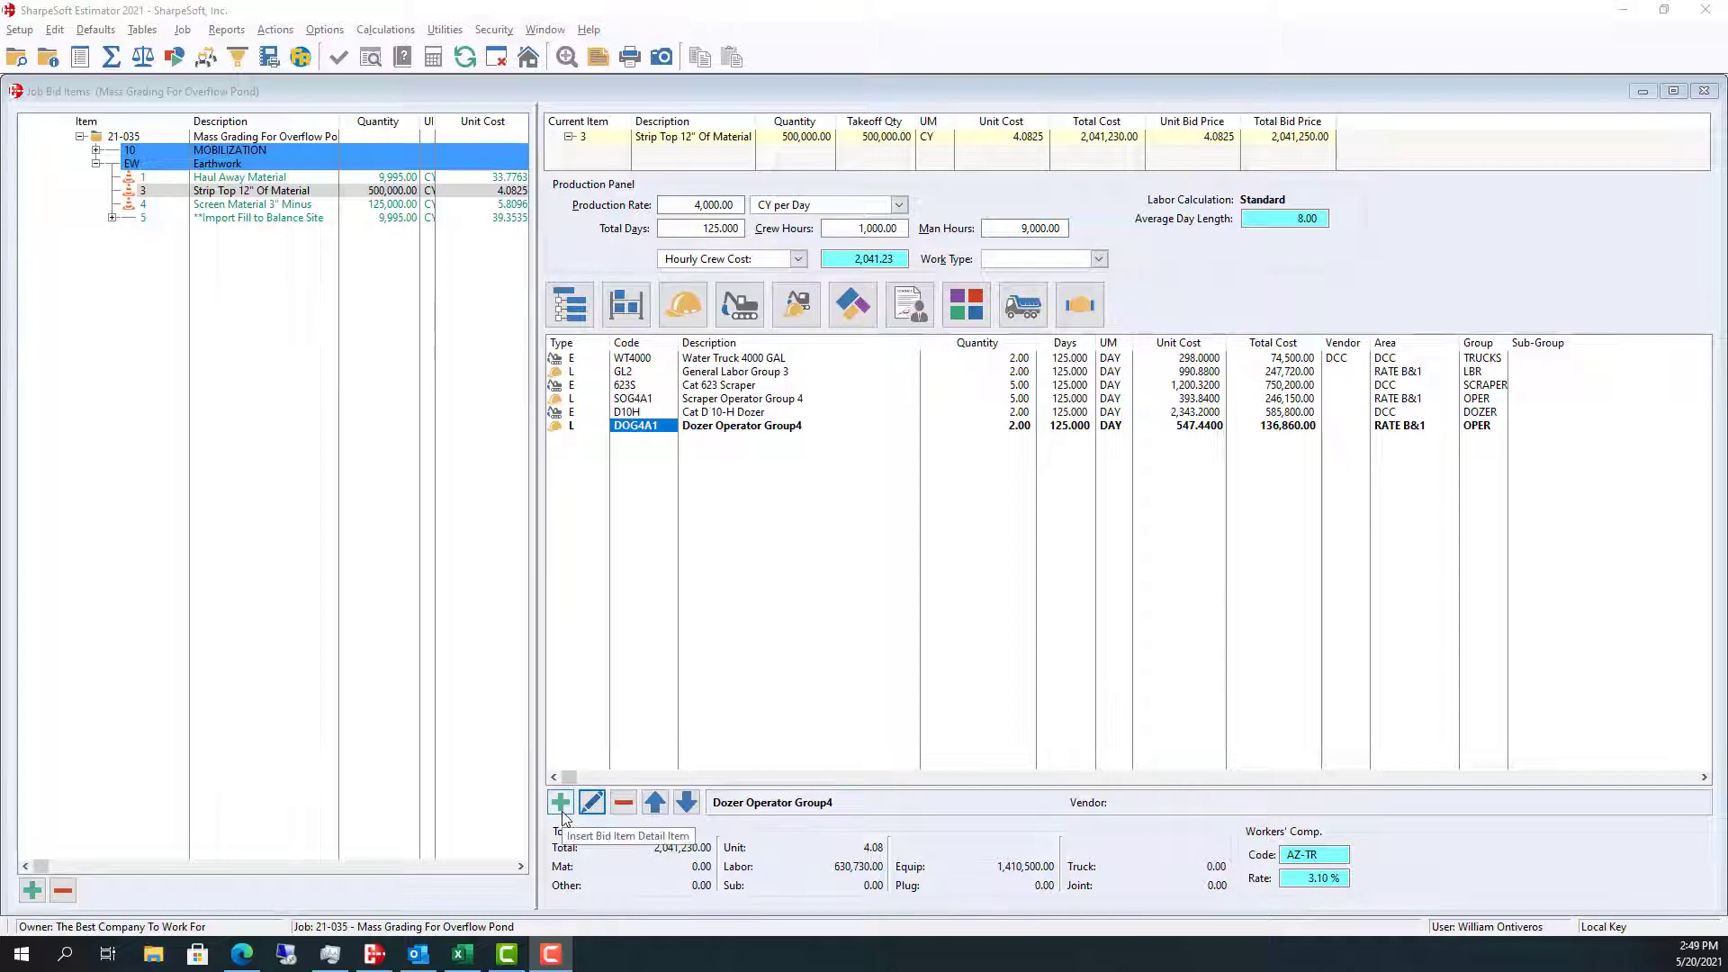
# Add an equipment detail line with code 657GPP to the Strip Top 12" Of Material item and start a new equipment record for it
pyautogui.rightClick(749, 626)
pyautogui.click(792, 636)
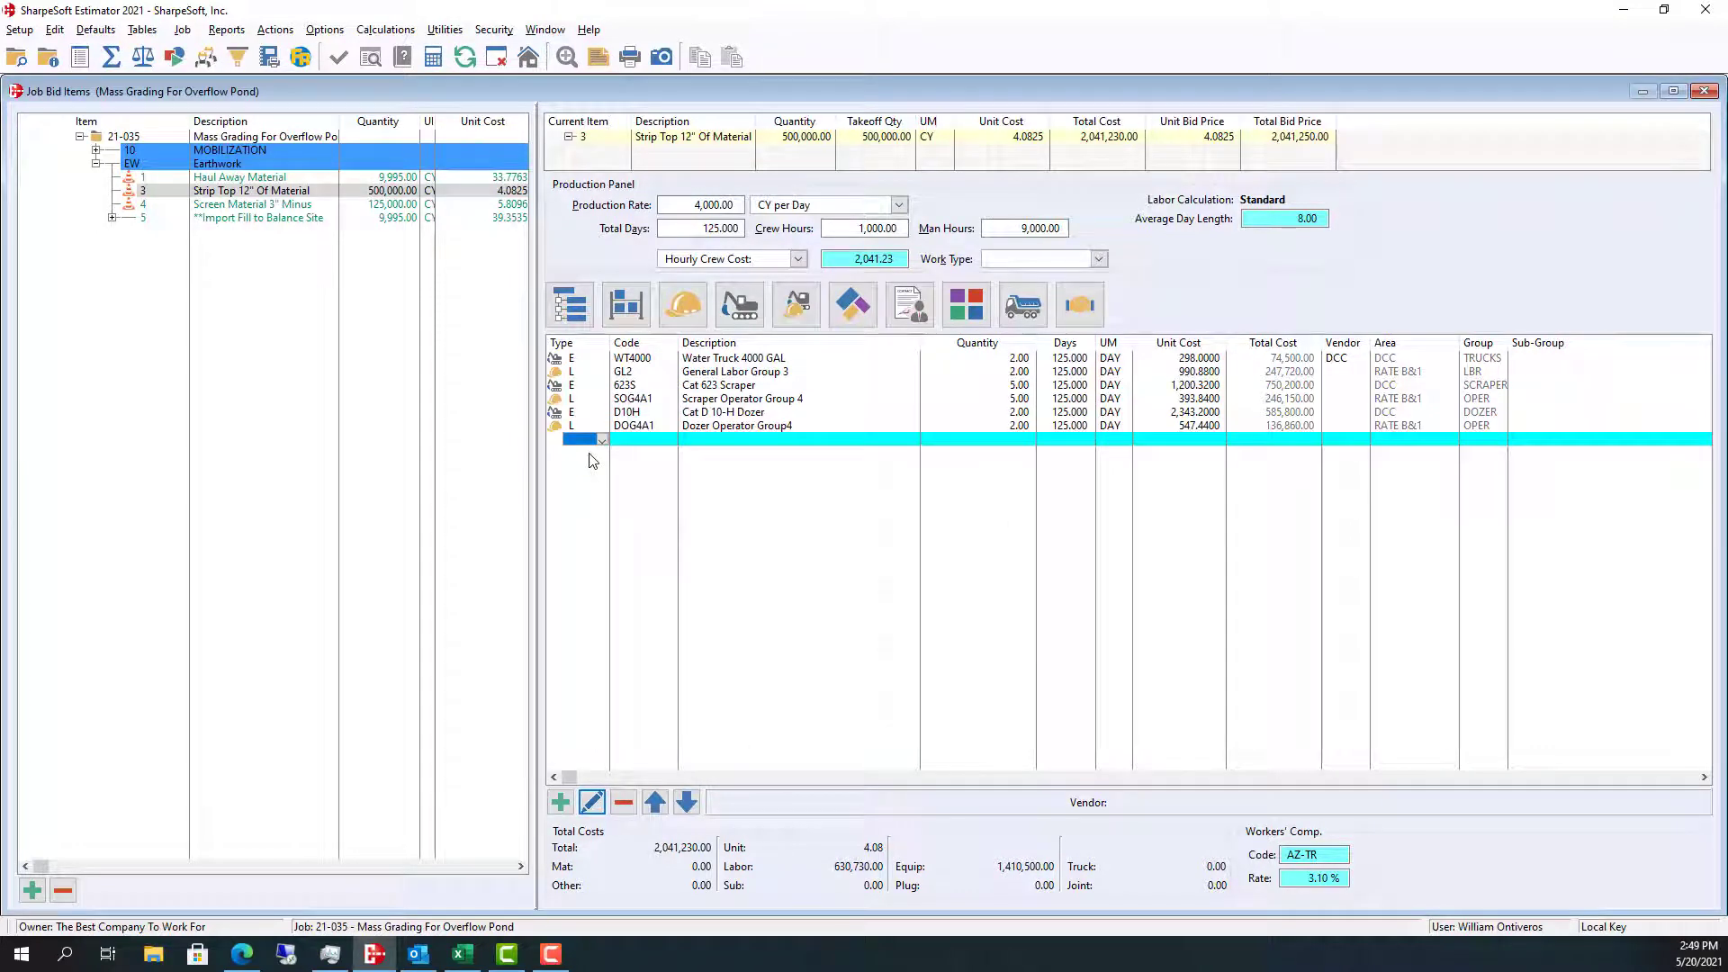
pyautogui.write('E')
pyautogui.press('Tab')
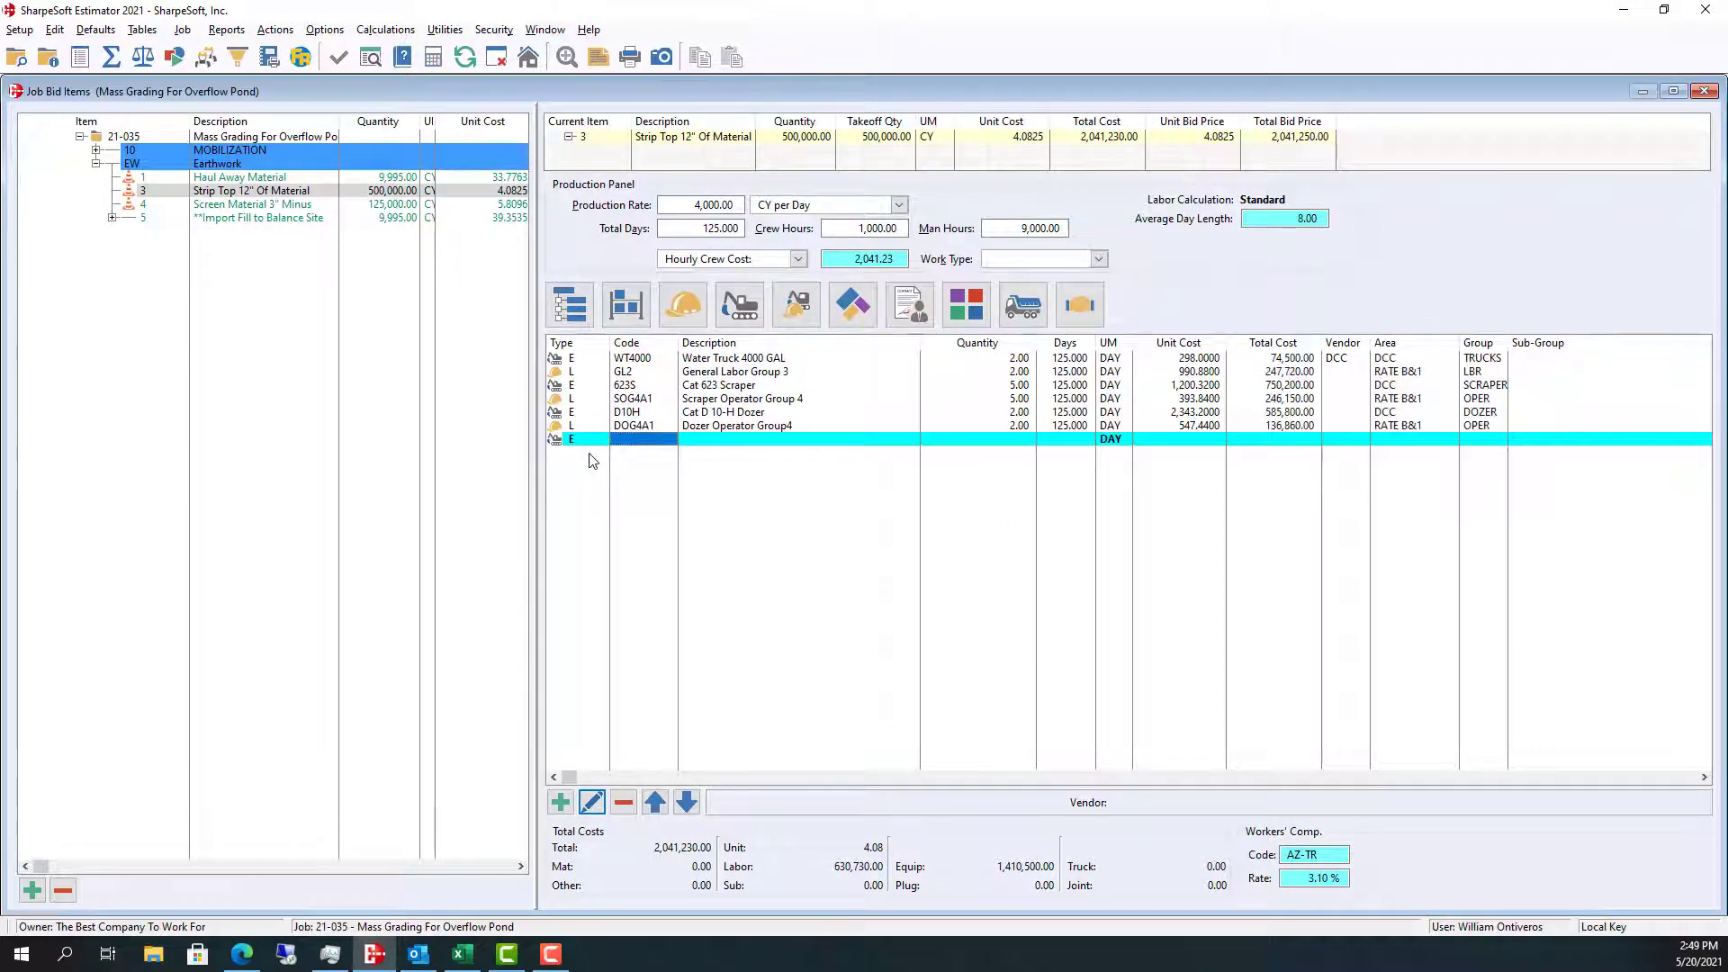
pyautogui.write('6')
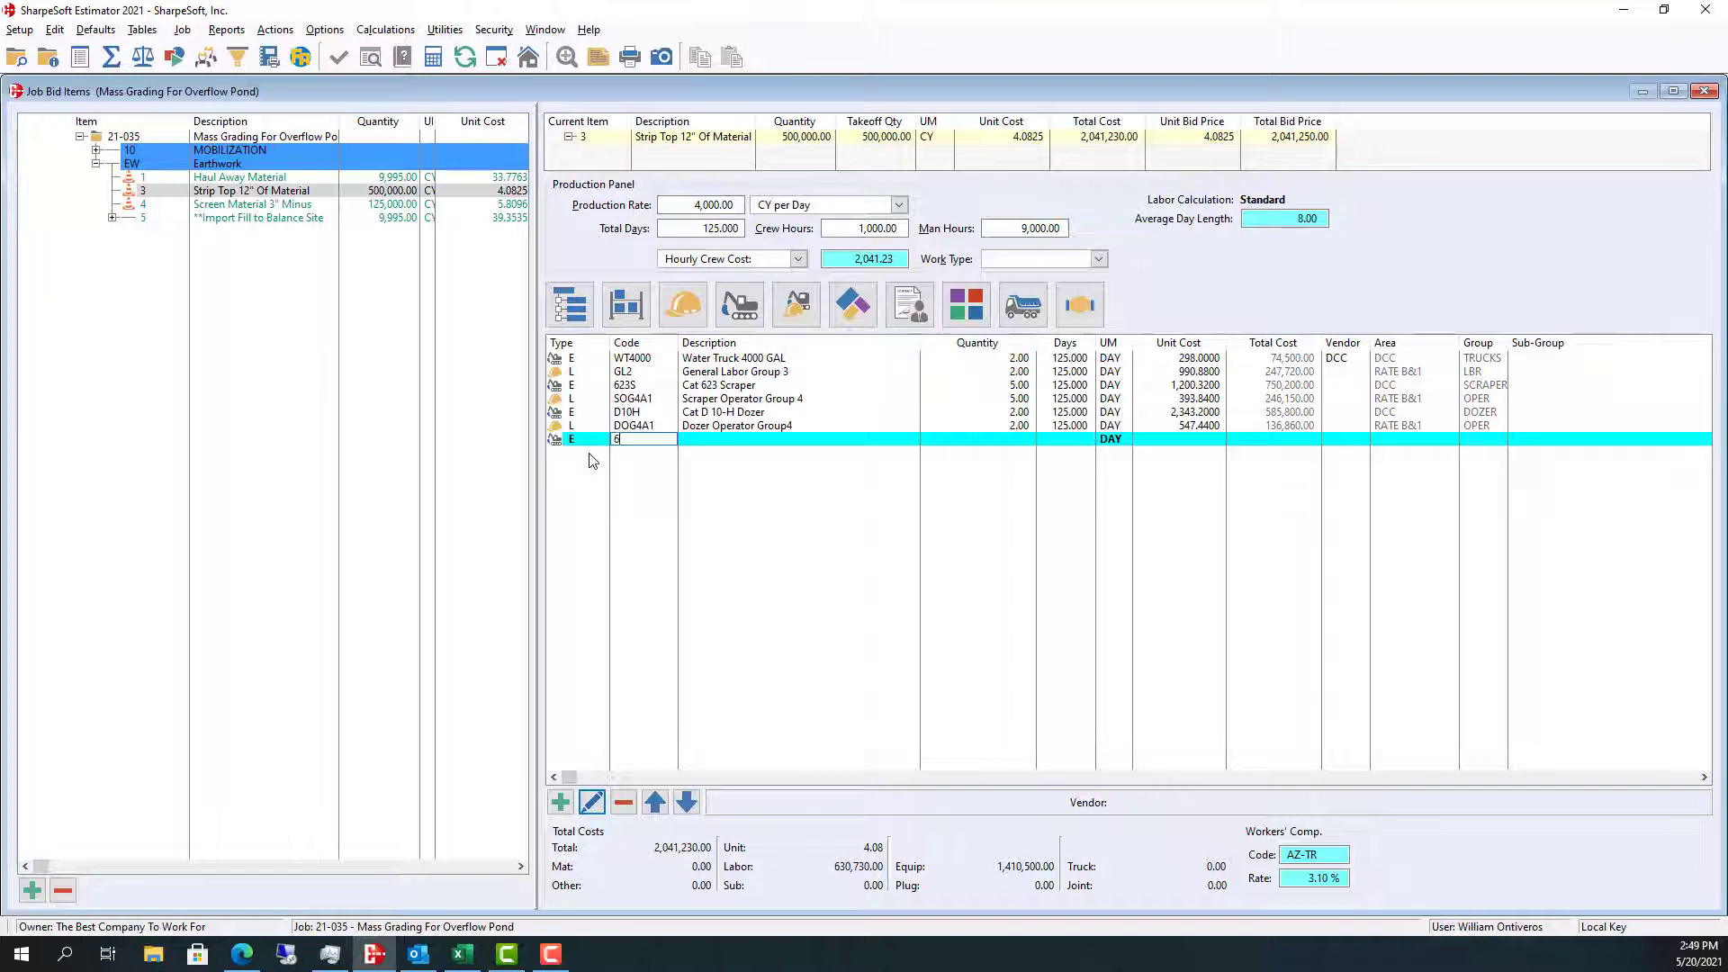
pyautogui.write('57GPP')
pyautogui.press('Tab')
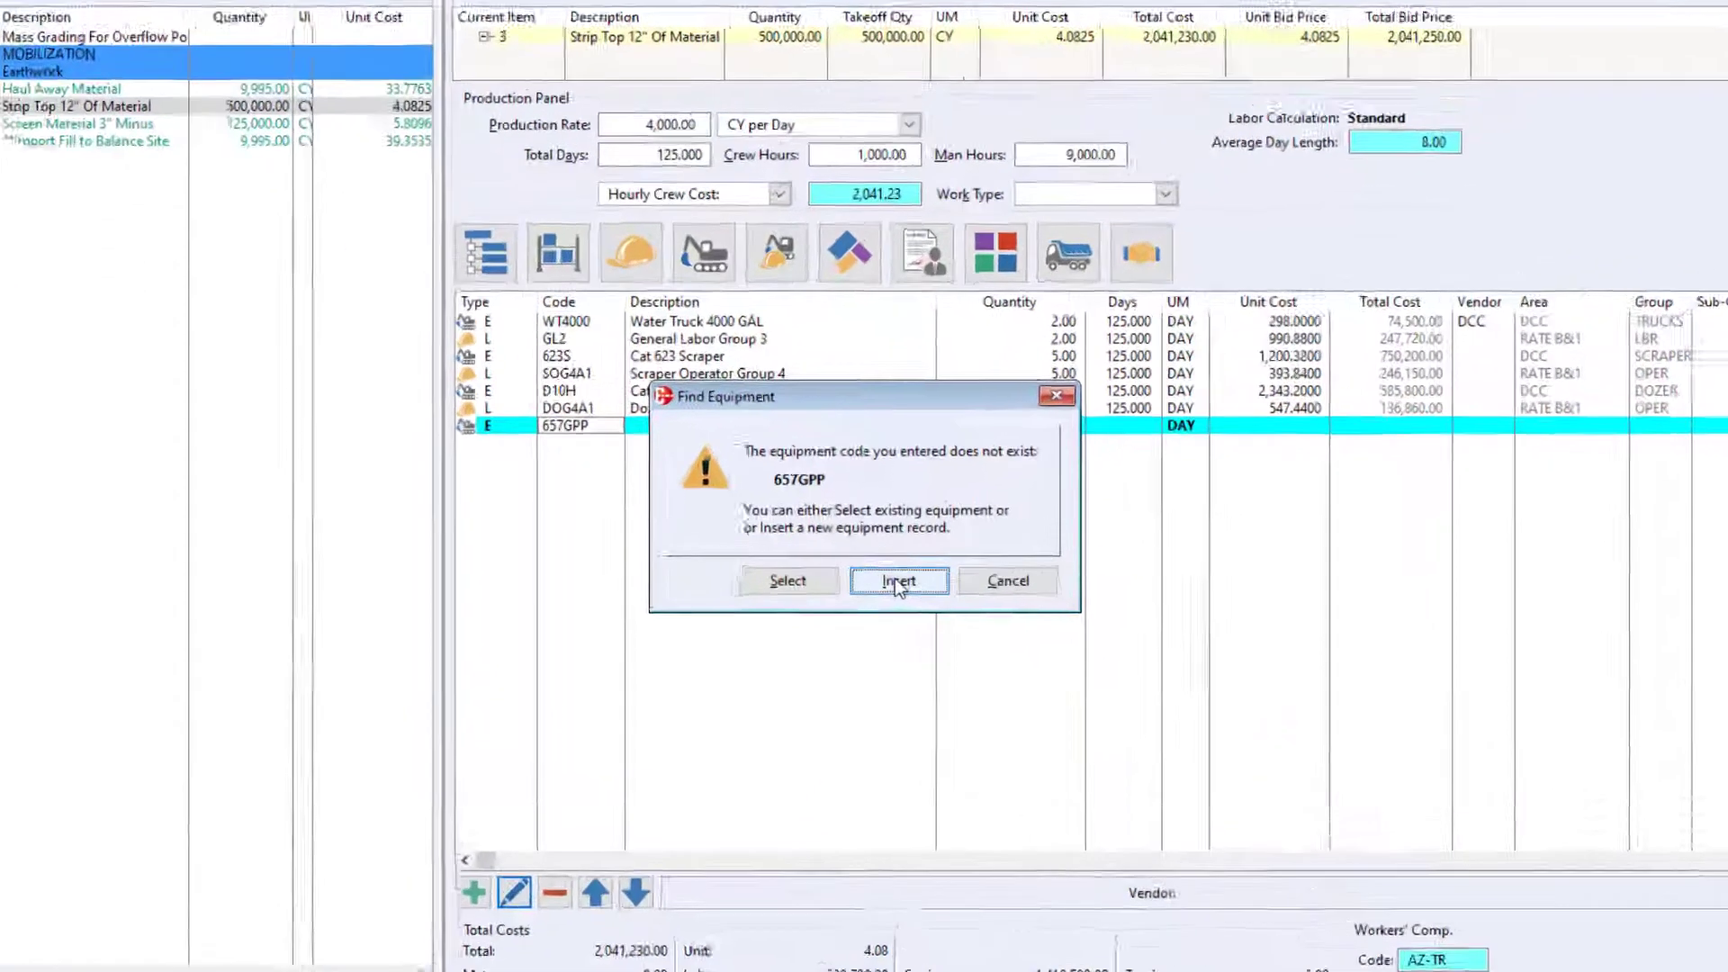
pyautogui.click(889, 560)
# Assign the new equipment to the SCRAPER group and describe it as "657 G Push Pull Scraper"
pyautogui.click(893, 441)
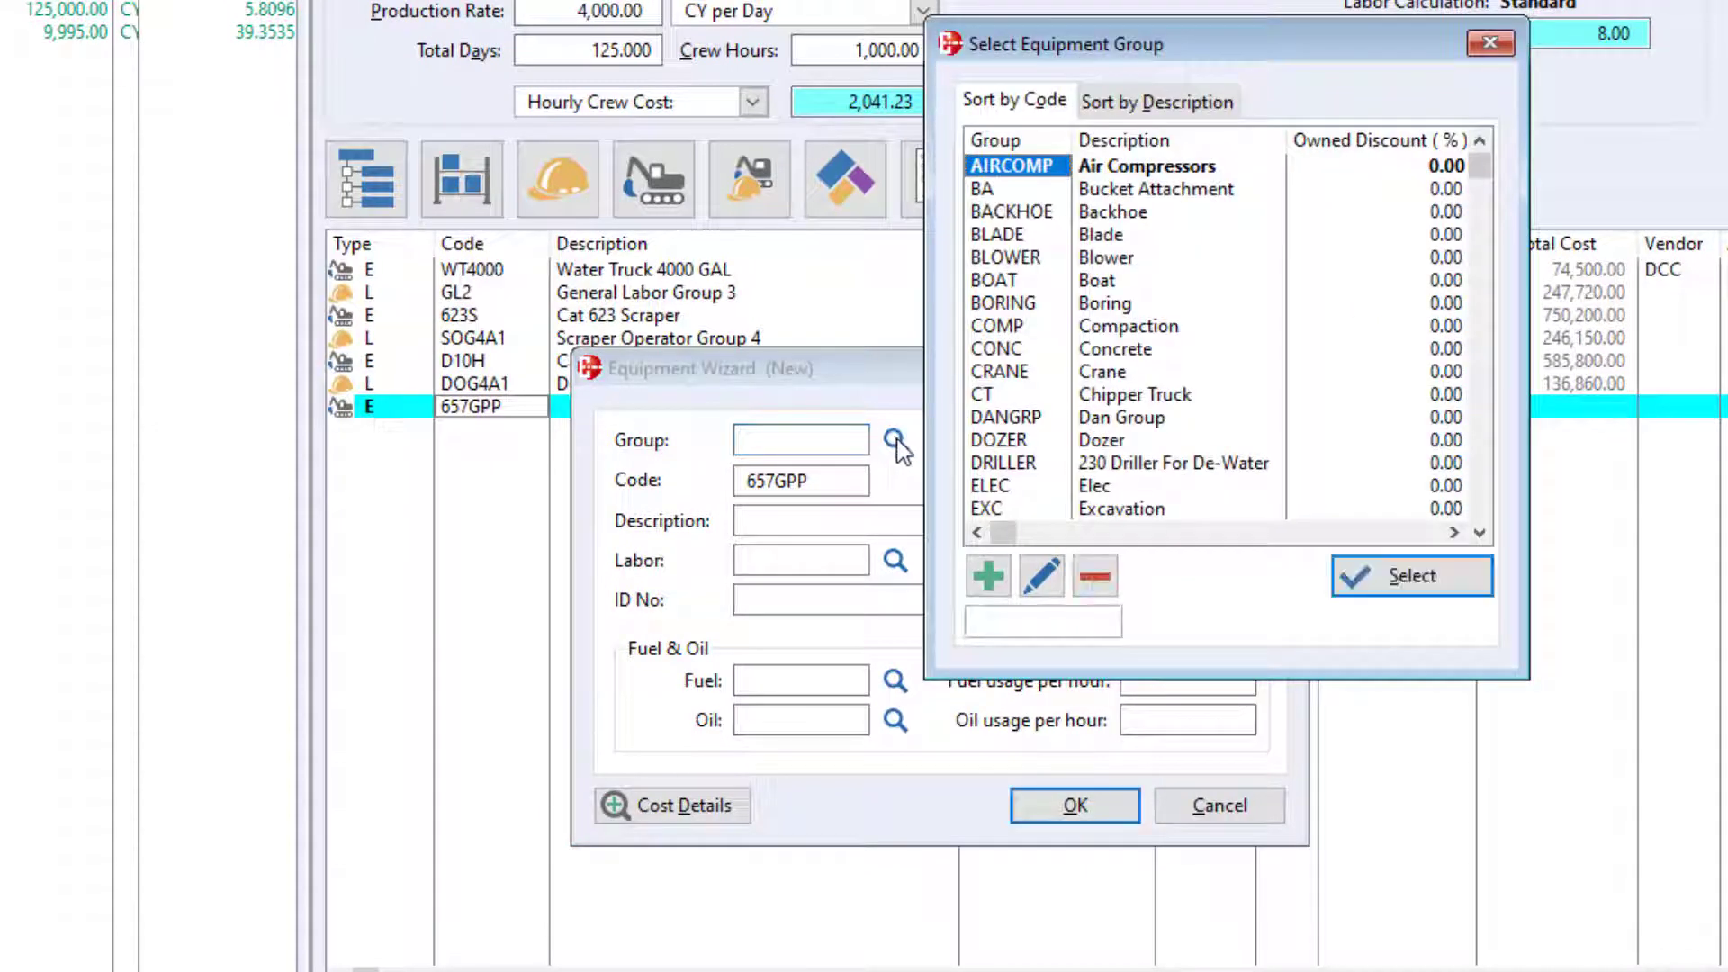
pyautogui.scroll(-7, 1103, 352)
pyautogui.scroll(-3, 1102, 353)
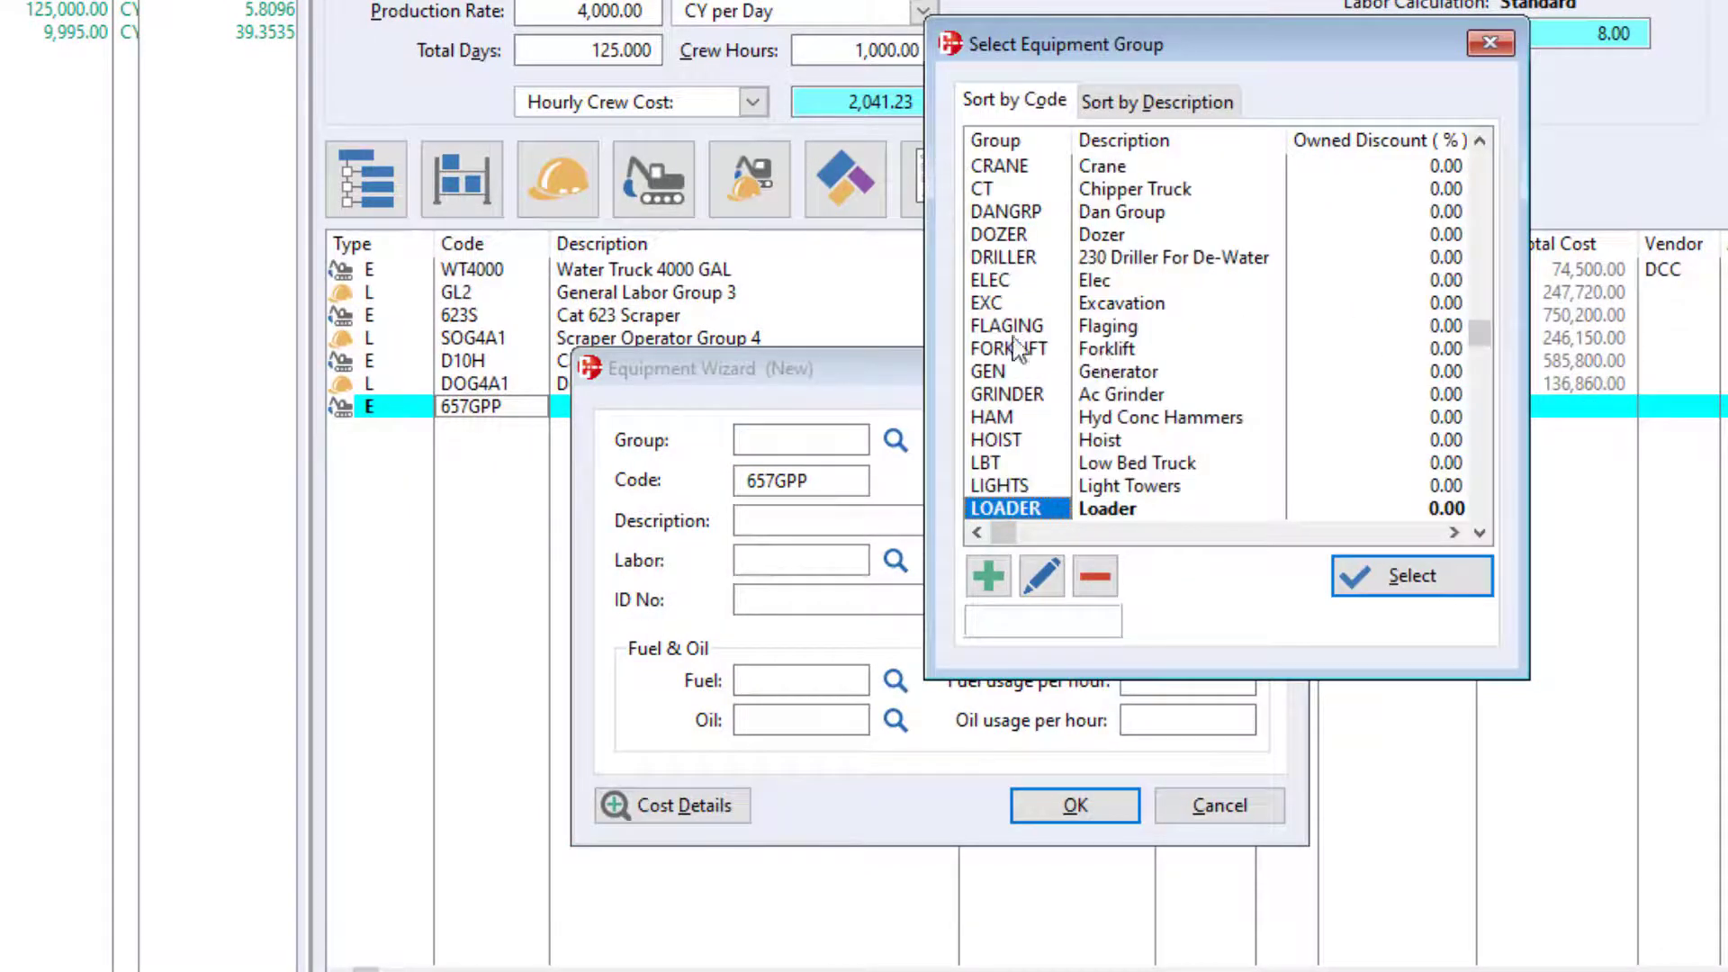
pyautogui.scroll(-6, 1116, 461)
pyautogui.scroll(-6, 1116, 462)
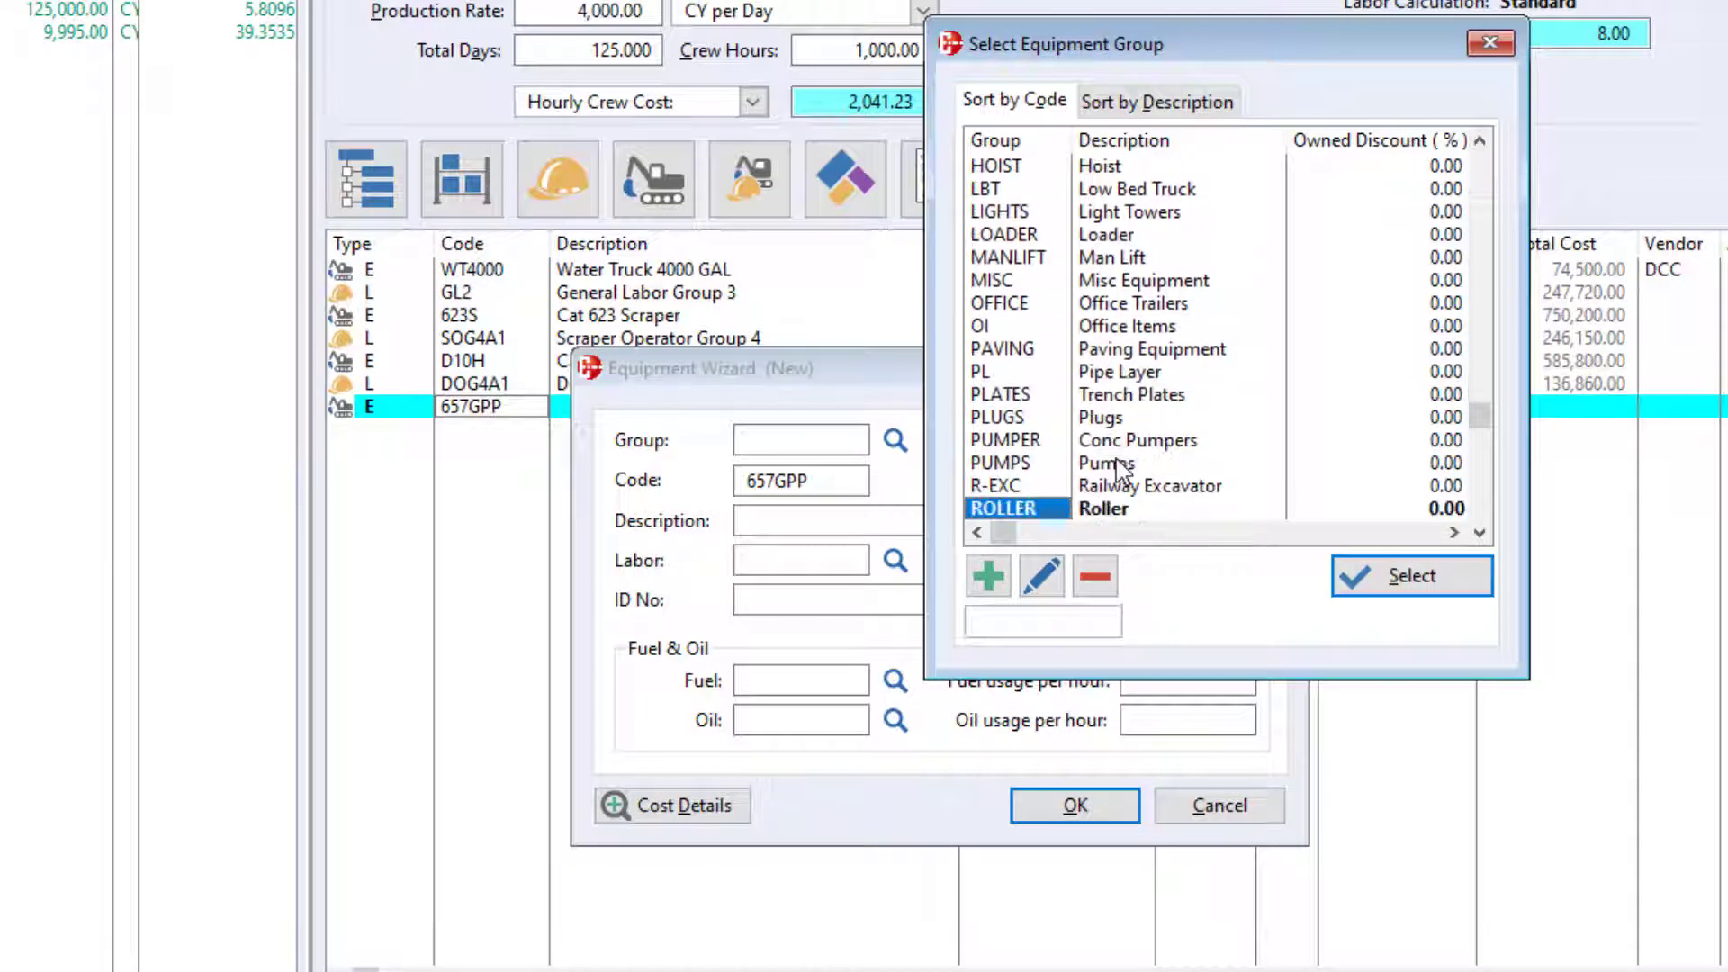
pyautogui.scroll(-3, 1116, 464)
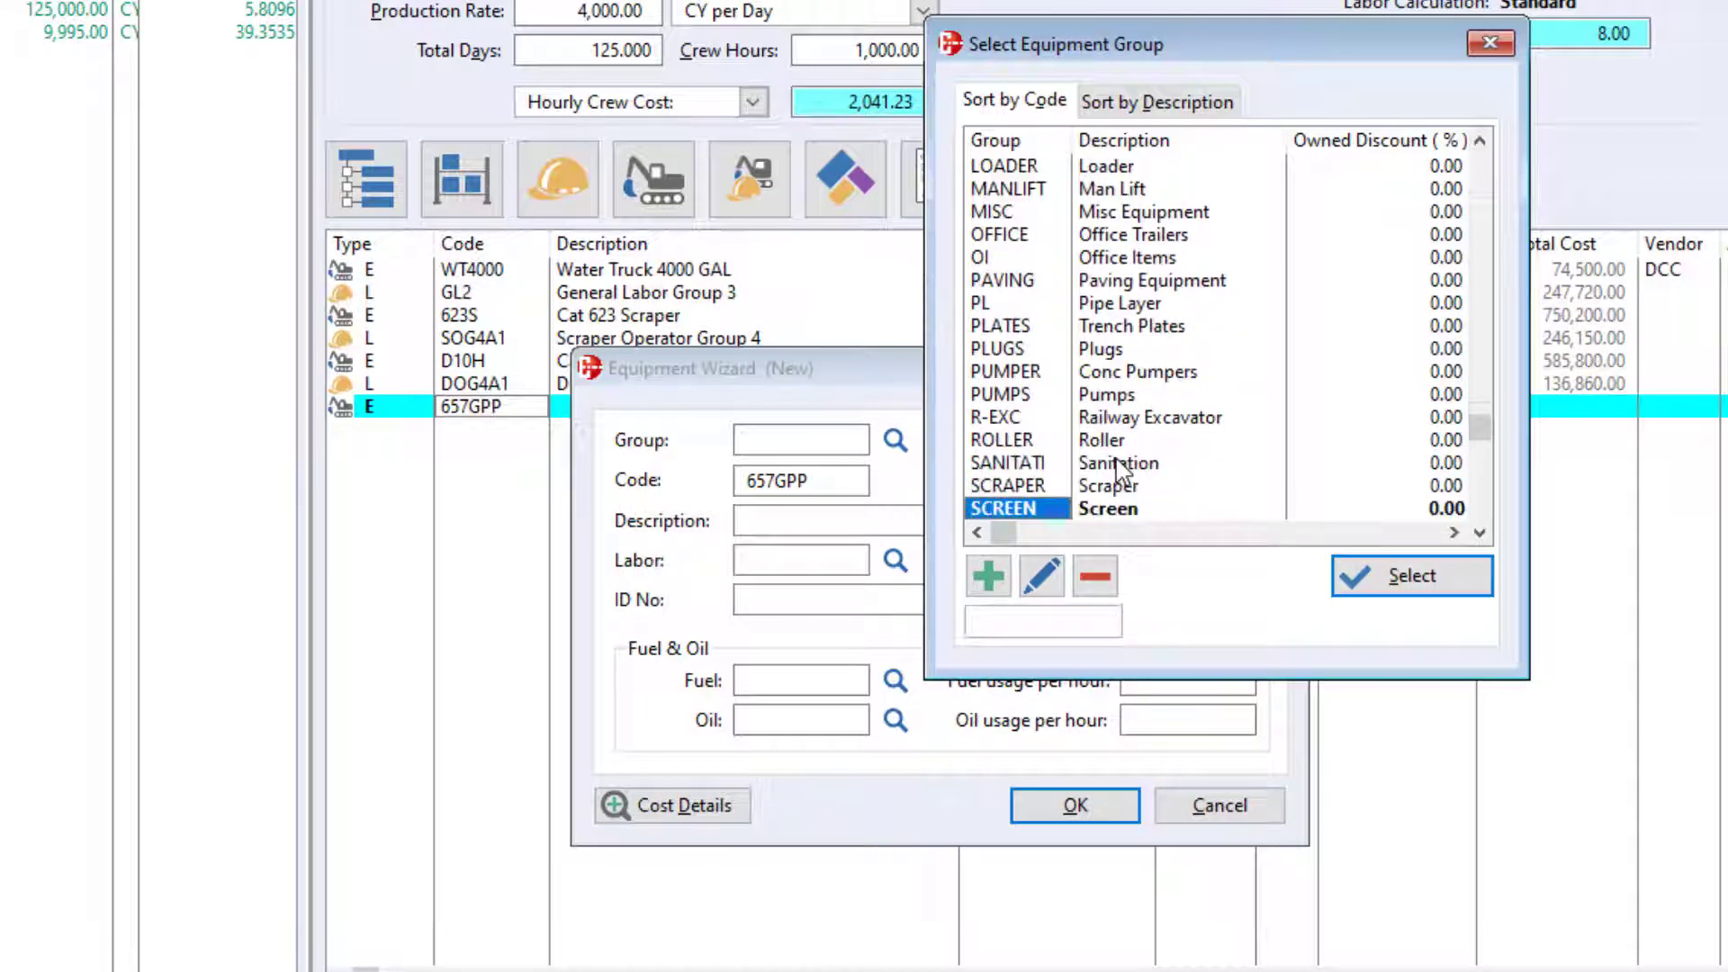
pyautogui.click(1017, 488)
pyautogui.doubleClick(1020, 490)
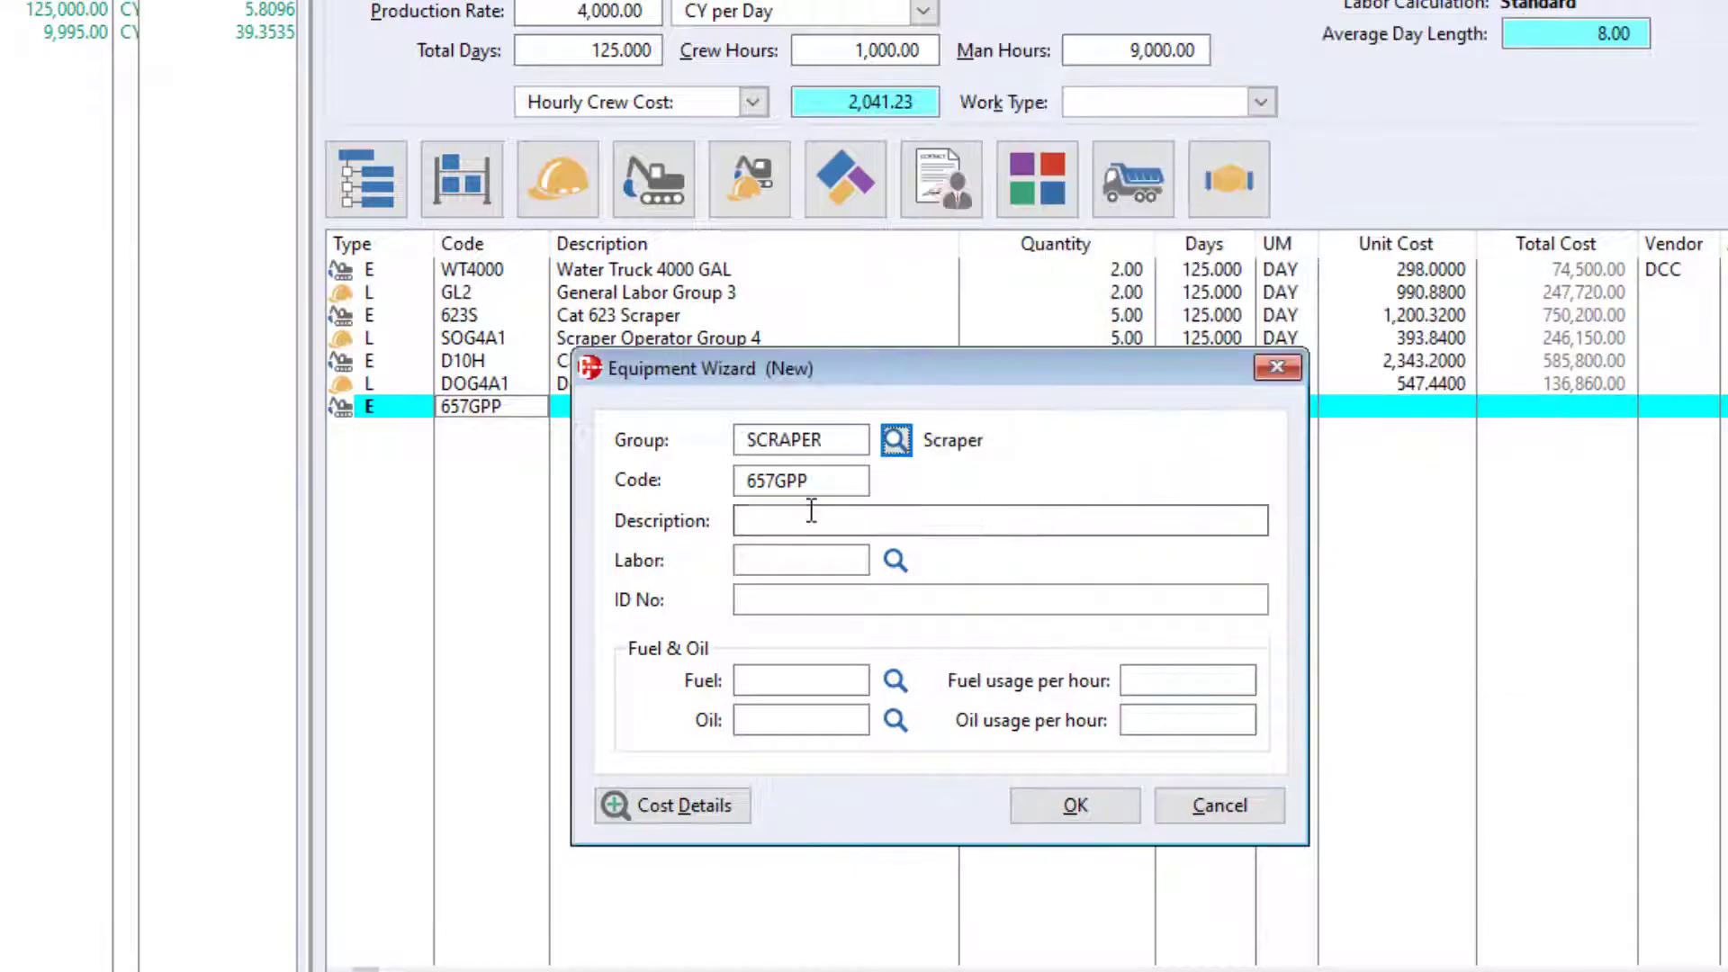
pyautogui.click(785, 526)
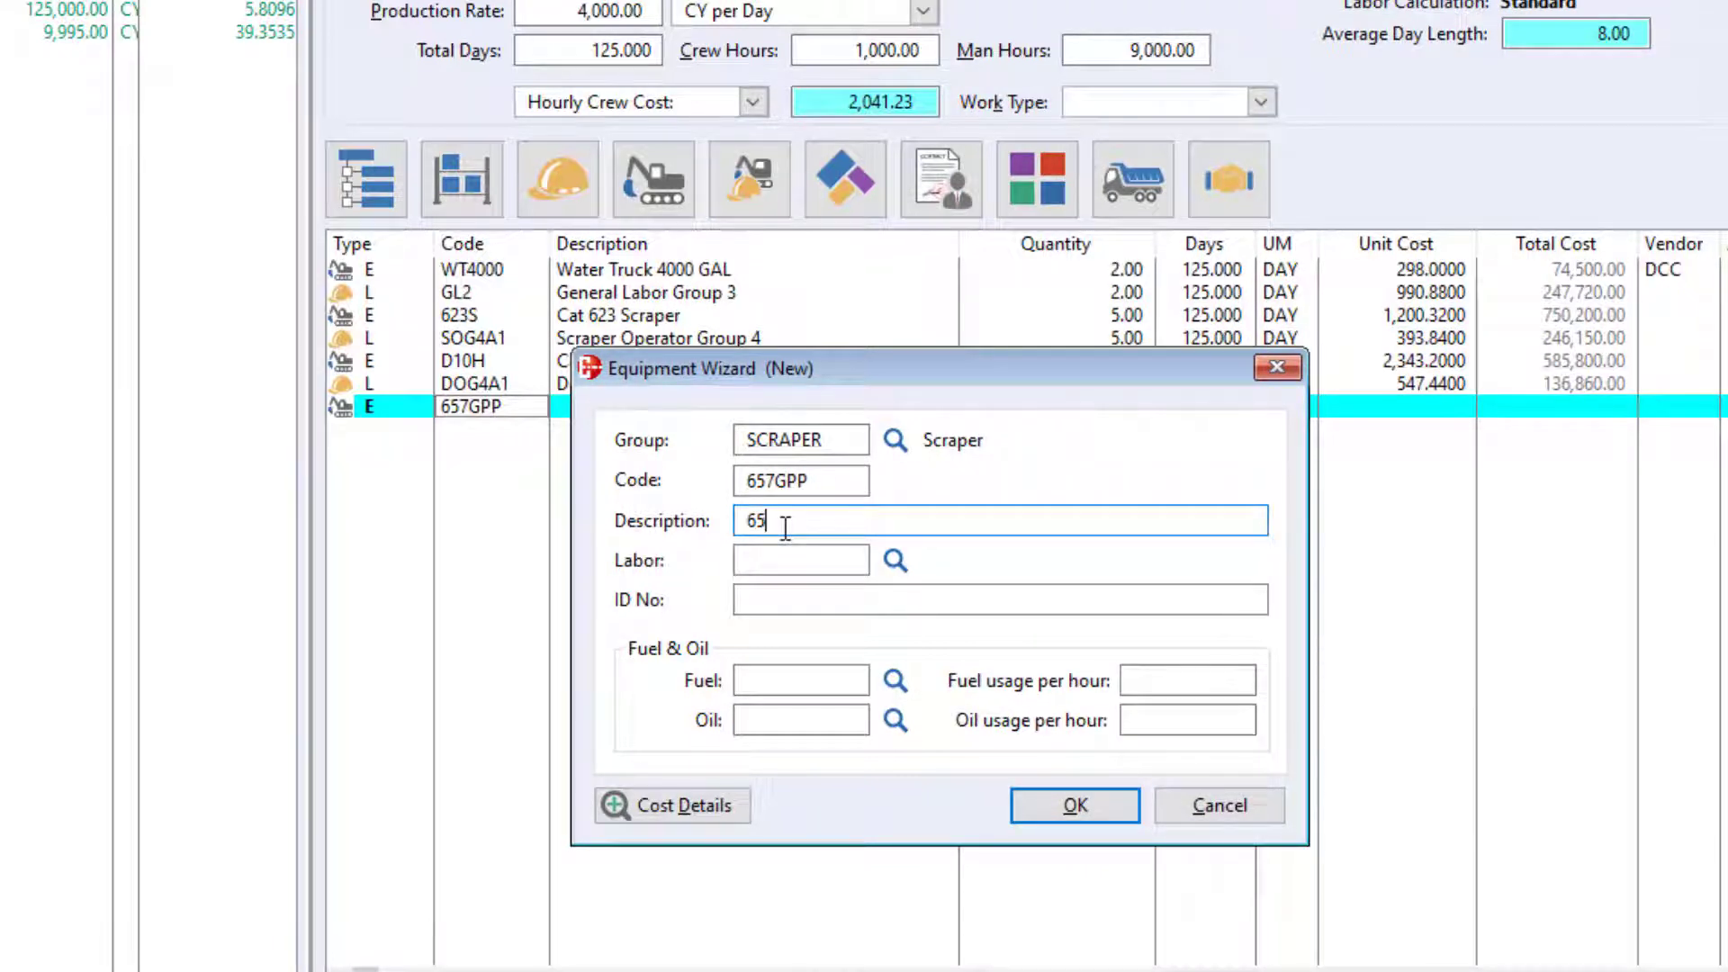
pyautogui.write('657 G Push Pull Scraper')
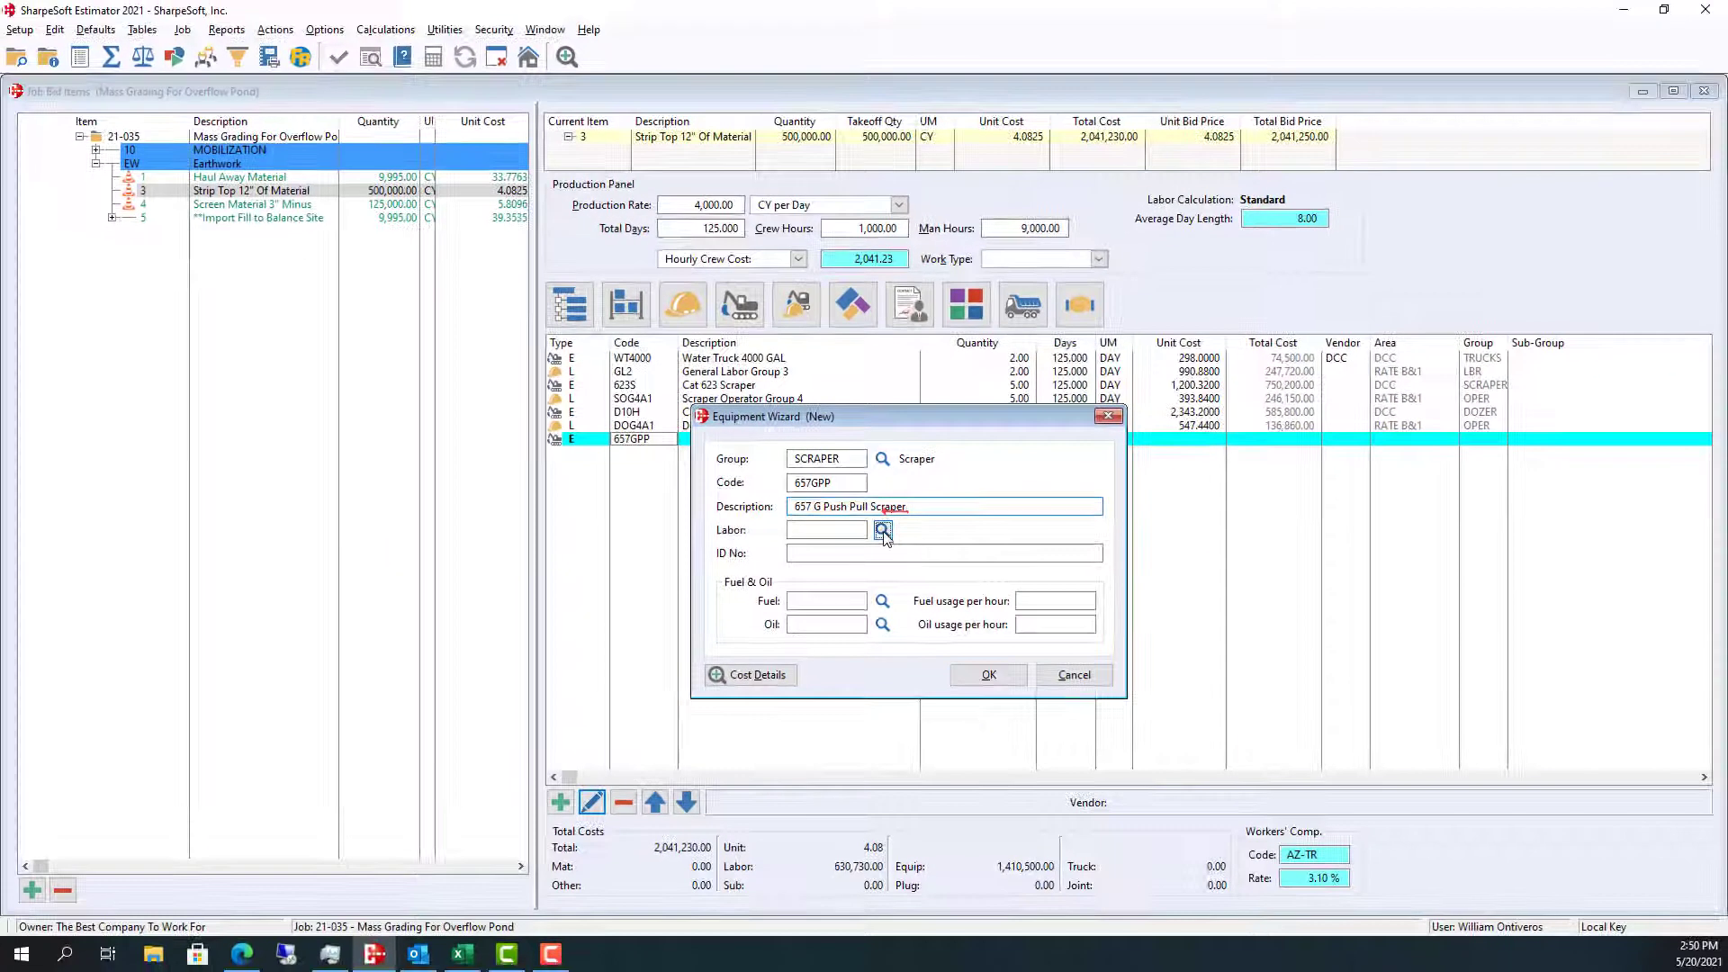
# Set the equipment's labor to SOG4A1, Scraper Operator Group 4, from the OPER labor group
pyautogui.click(883, 533)
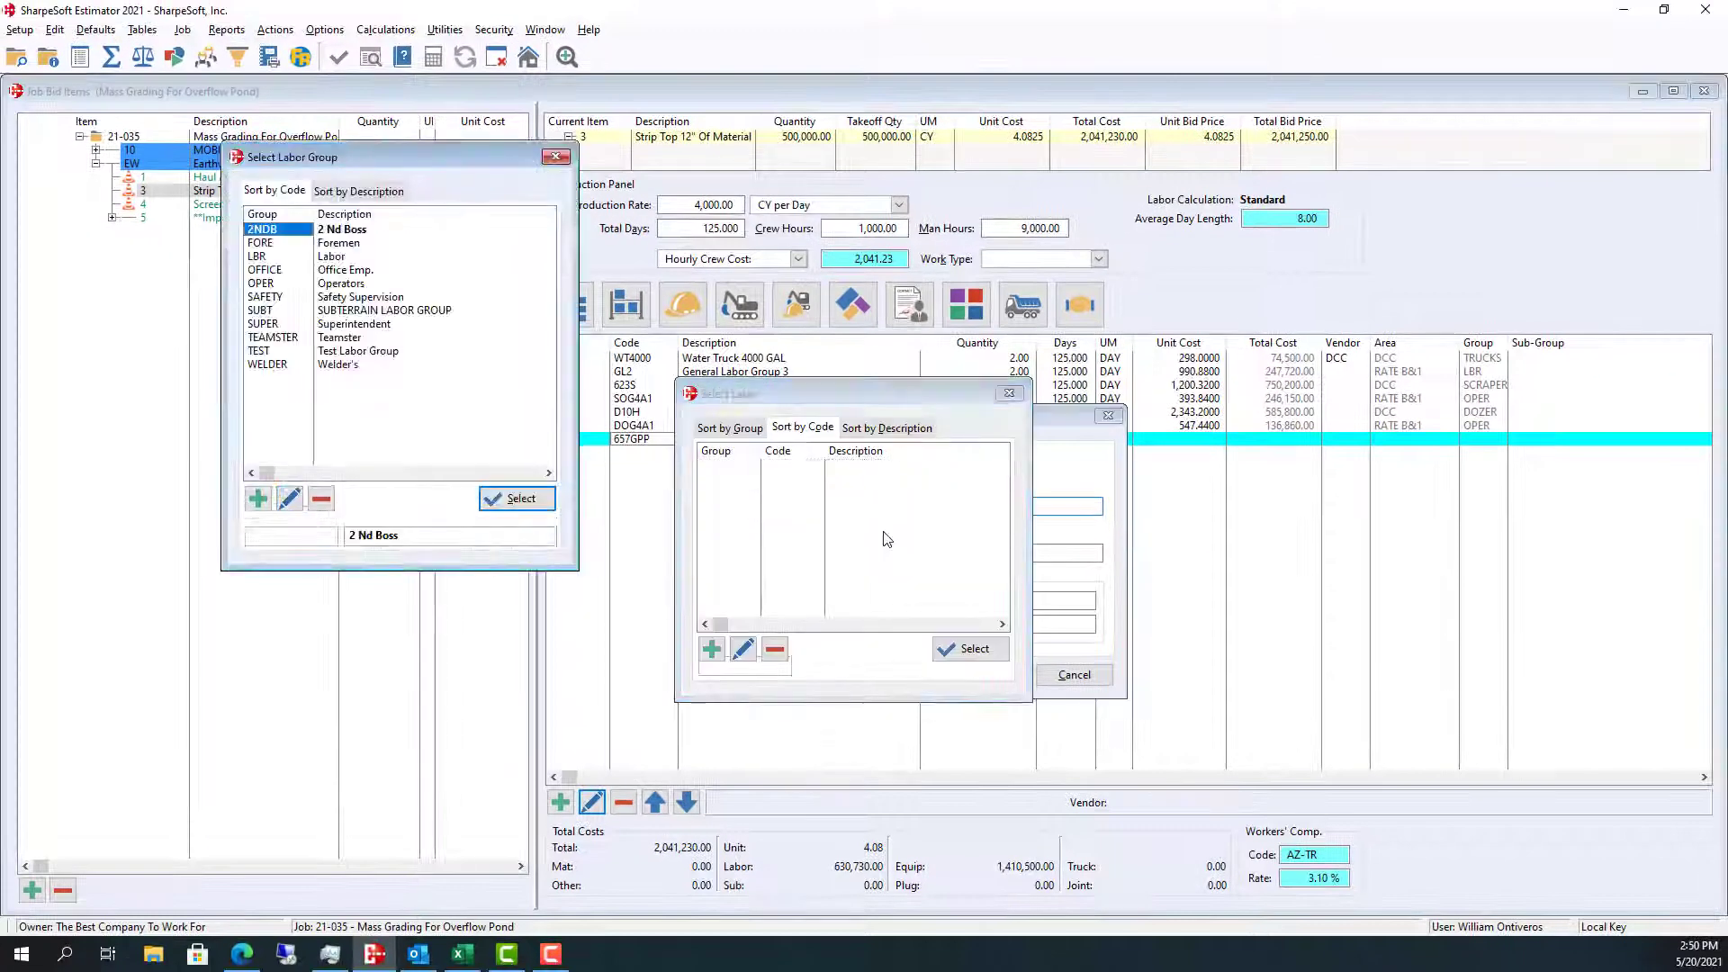
pyautogui.doubleClick(269, 285)
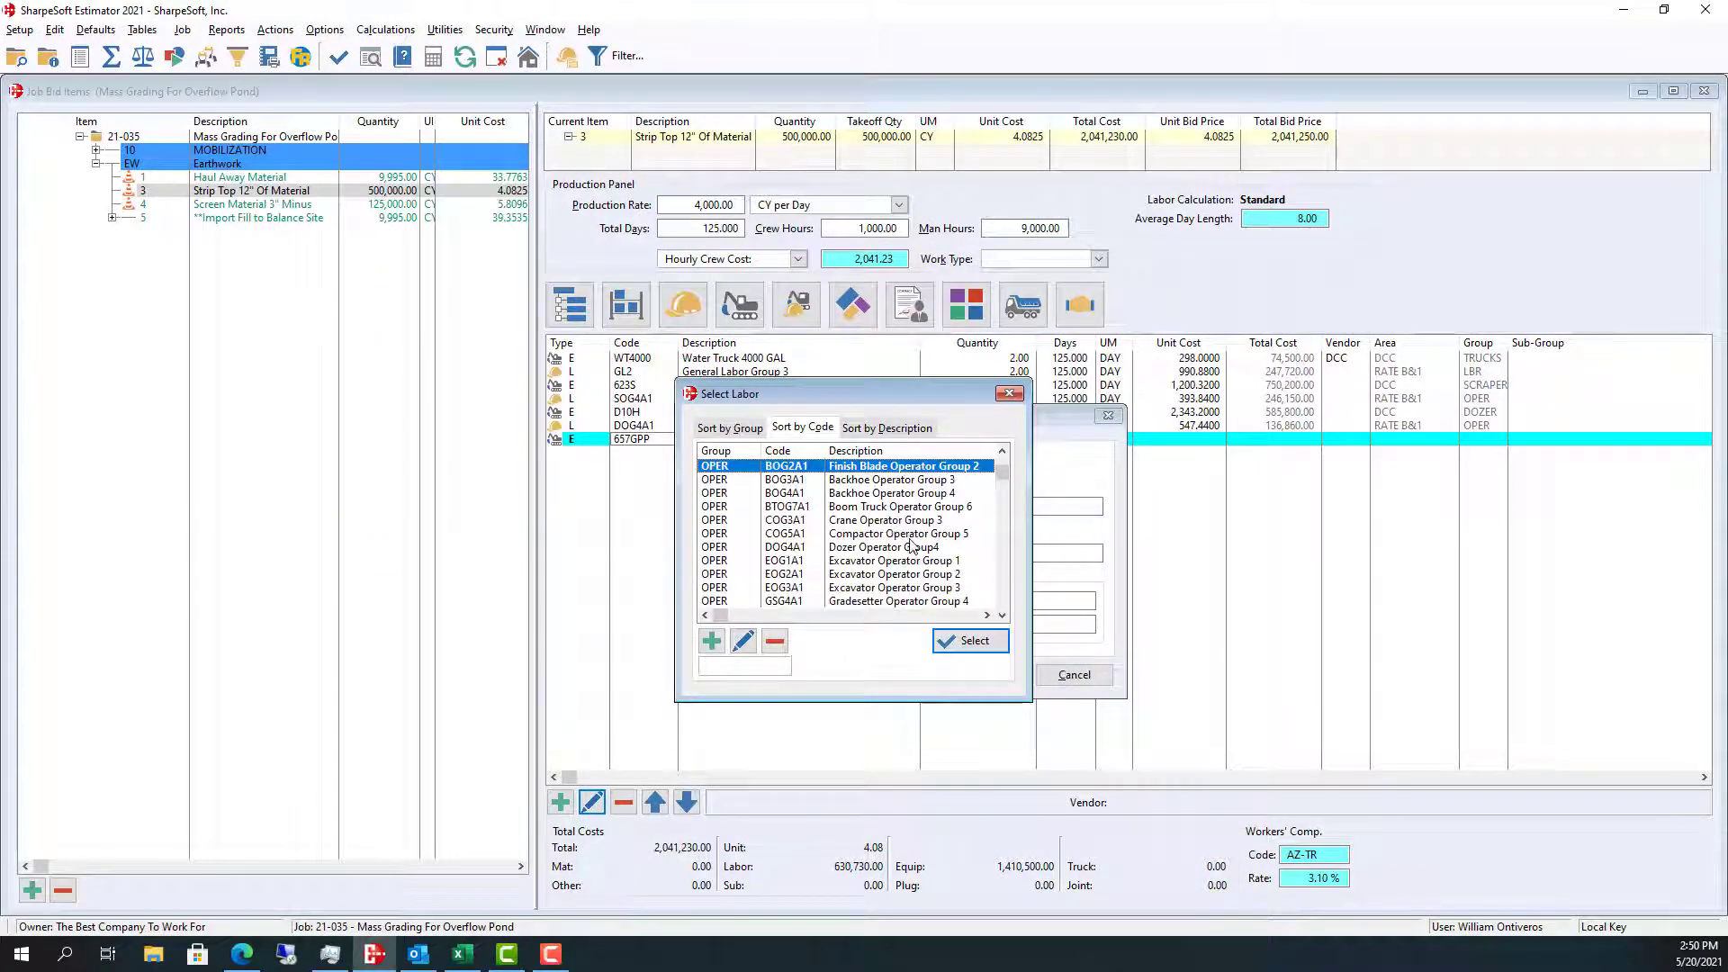
pyautogui.press('Down')
pyautogui.press('Down')
pyautogui.press('Down')
pyautogui.press('Down')
pyautogui.press('Down')
pyautogui.press('Down')
pyautogui.press('Down')
pyautogui.press('Down')
pyautogui.press('Down')
pyautogui.press('Down')
pyautogui.press('Down')
pyautogui.press('Down')
pyautogui.press('Down')
pyautogui.press('Down')
pyautogui.press('Down')
pyautogui.press('Down')
pyautogui.press('Down')
pyautogui.press('Down')
pyautogui.press('Down')
pyautogui.press('Down')
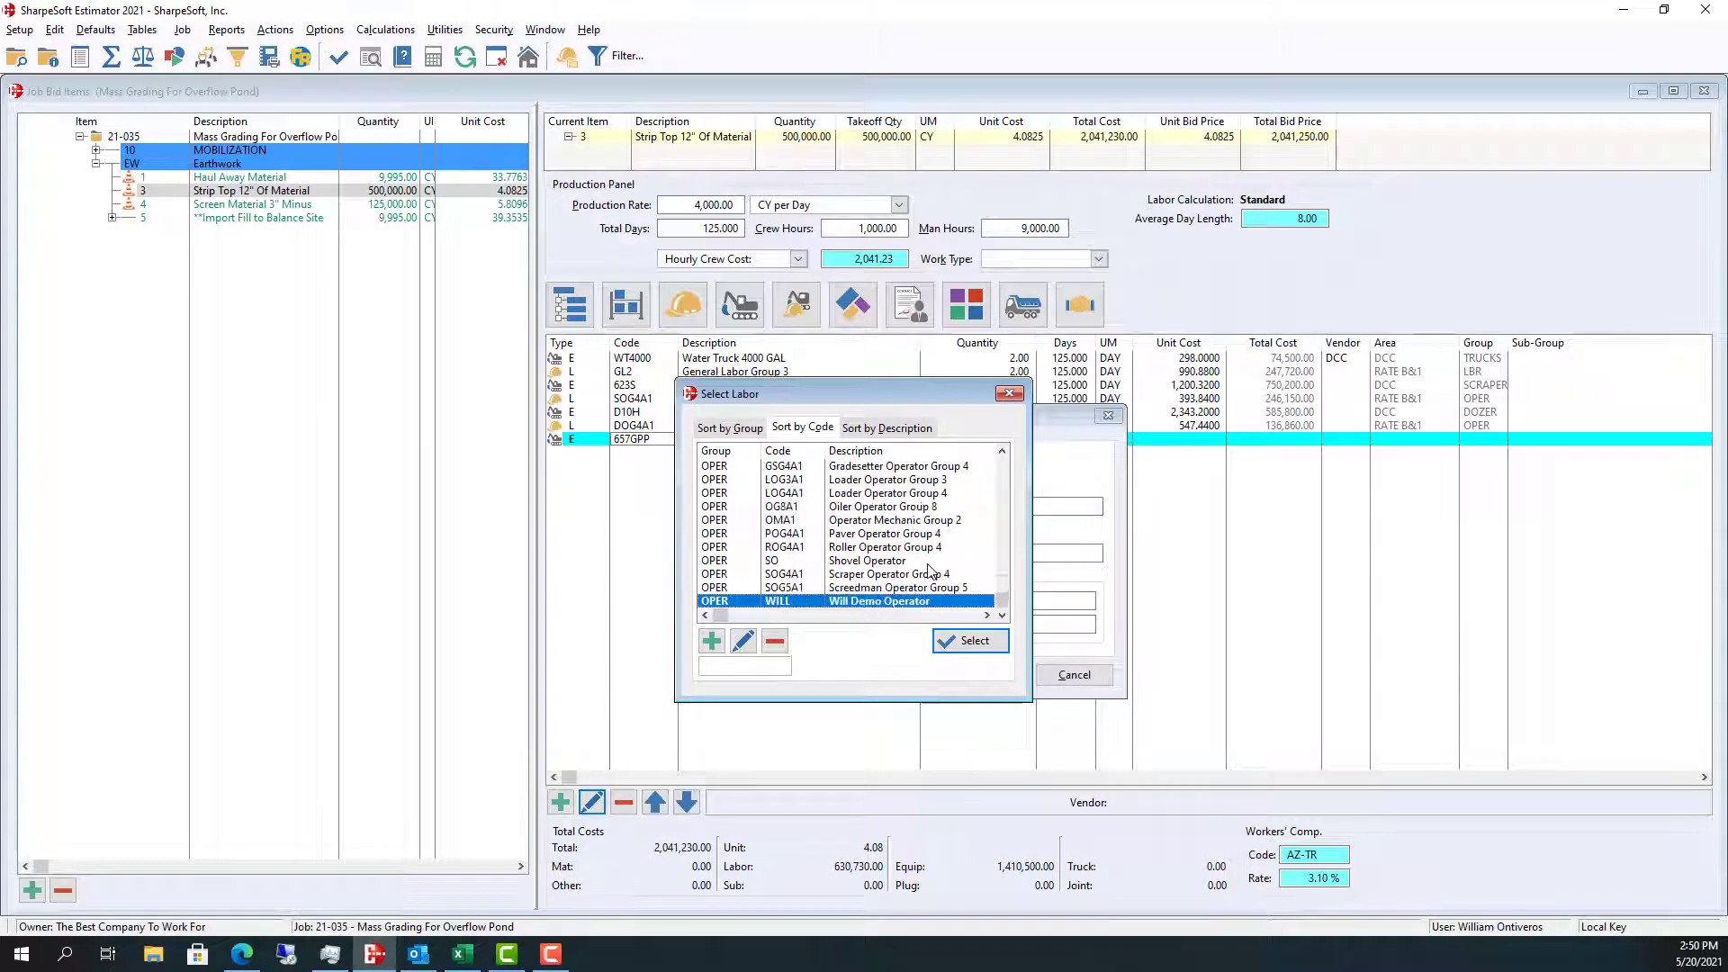
pyautogui.click(894, 577)
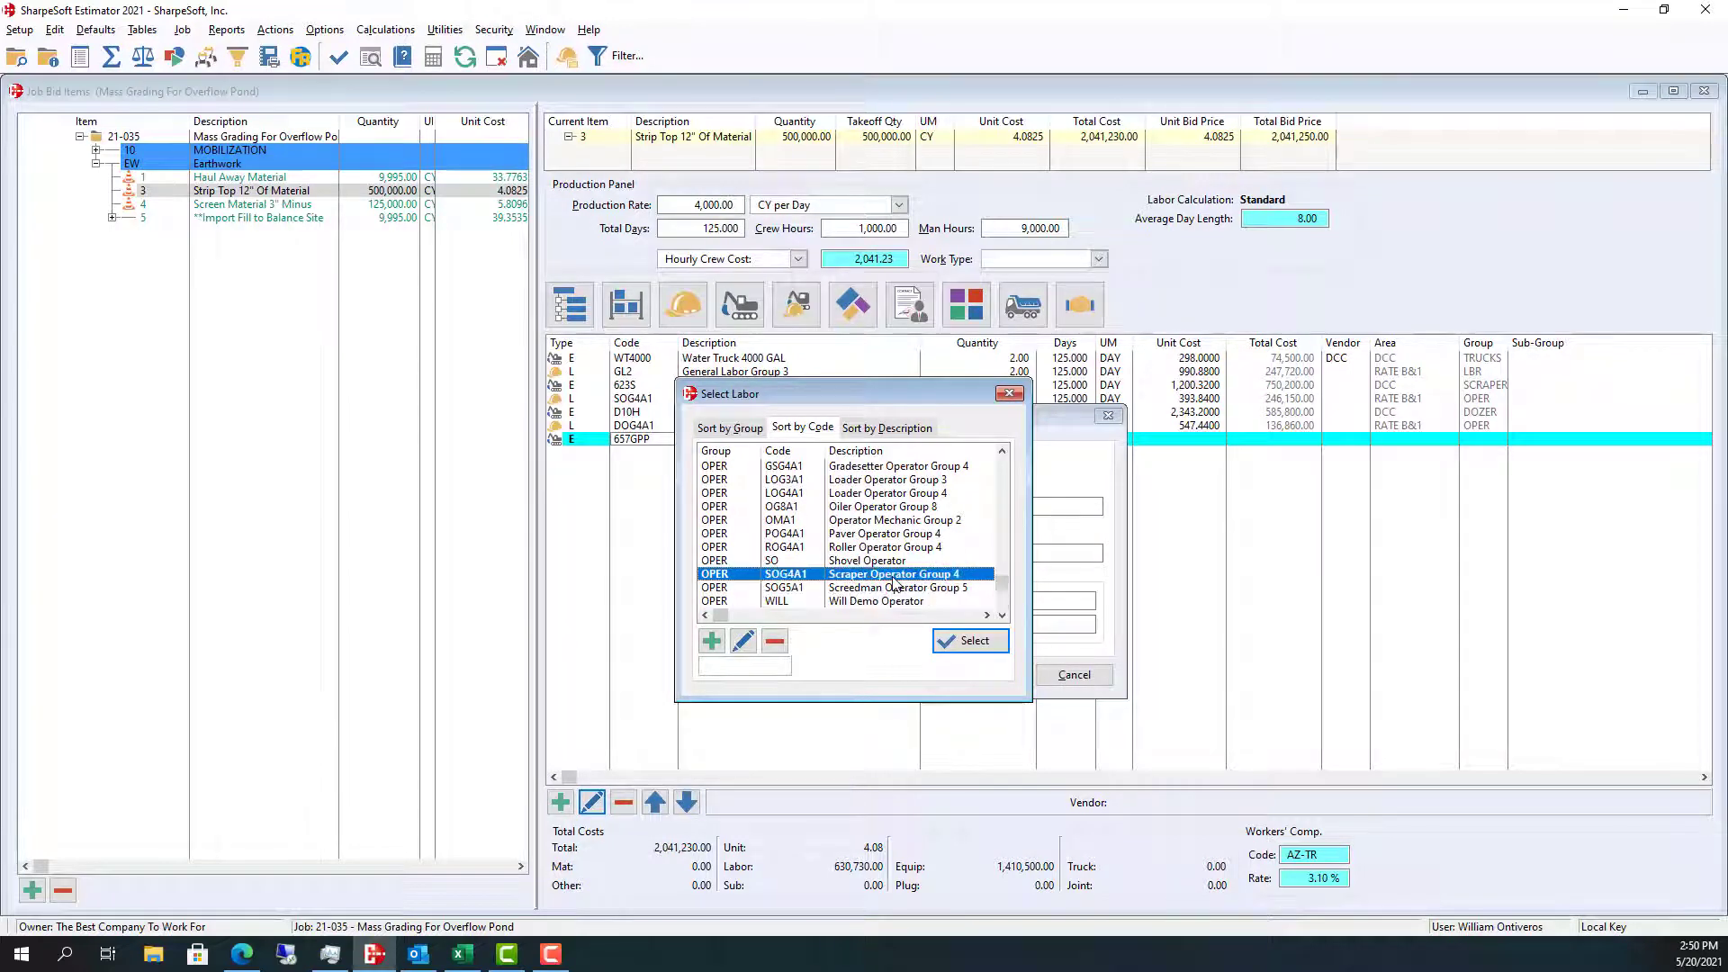
pyautogui.click(990, 643)
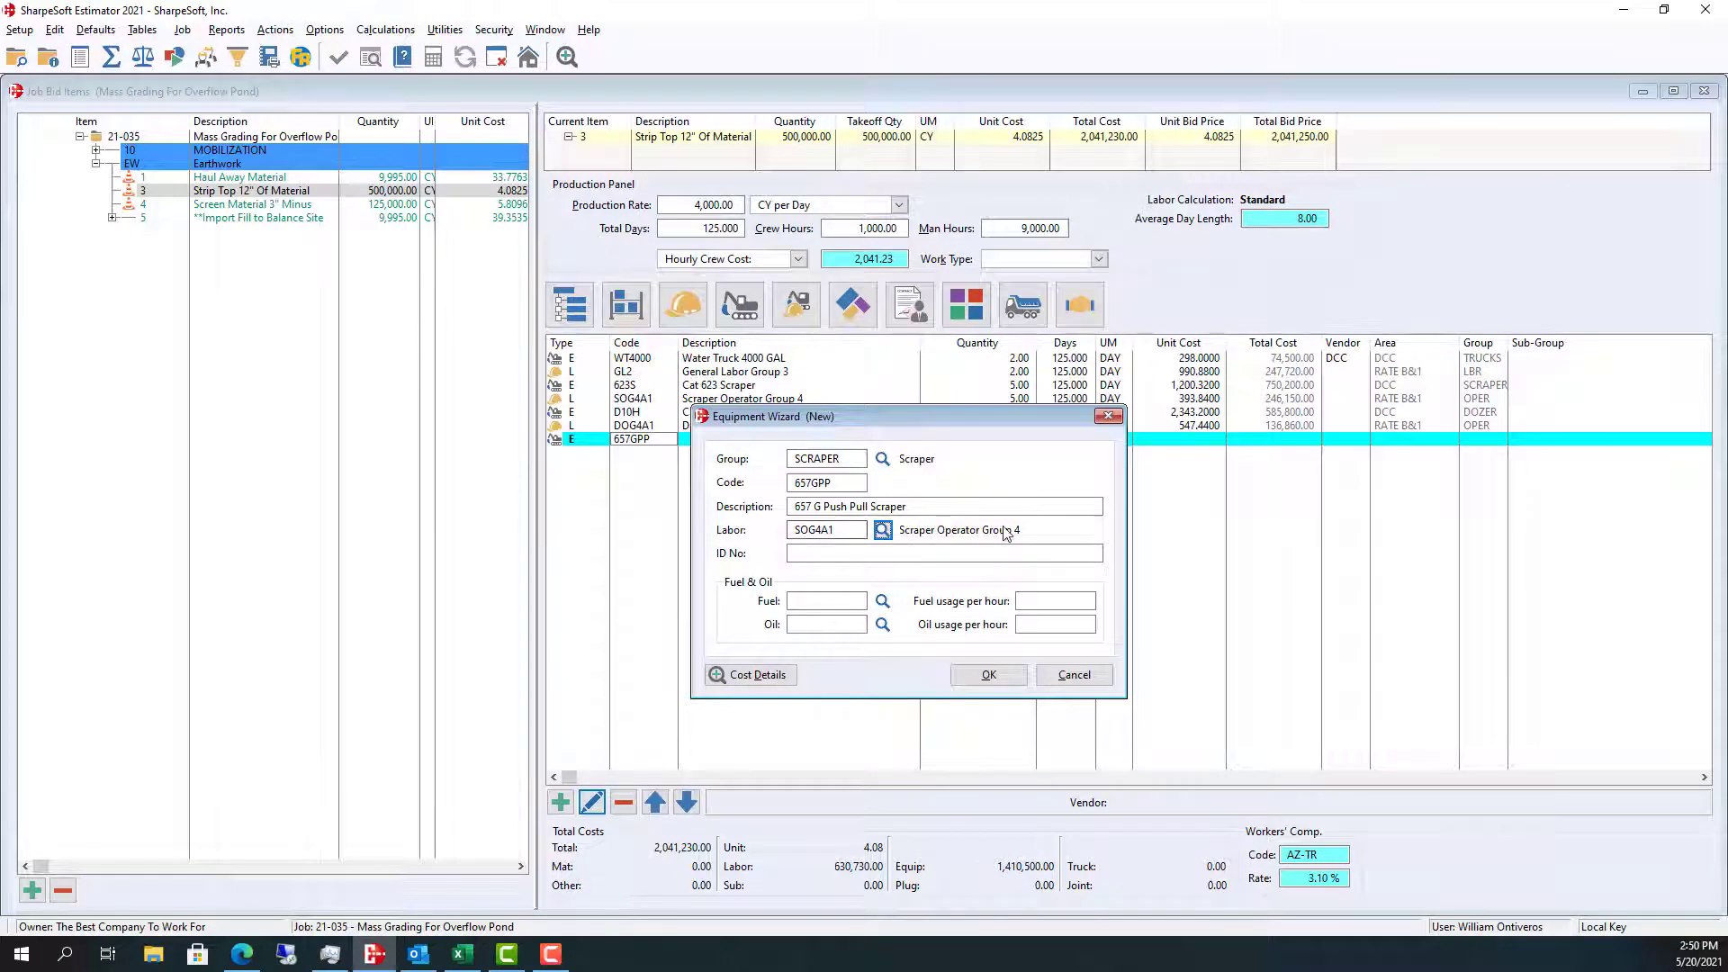
# In the scraper's cost details, set the DCC area's hourly rate to 95, fuel usage to 25 and fuel unit cost to 3
pyautogui.click(811, 555)
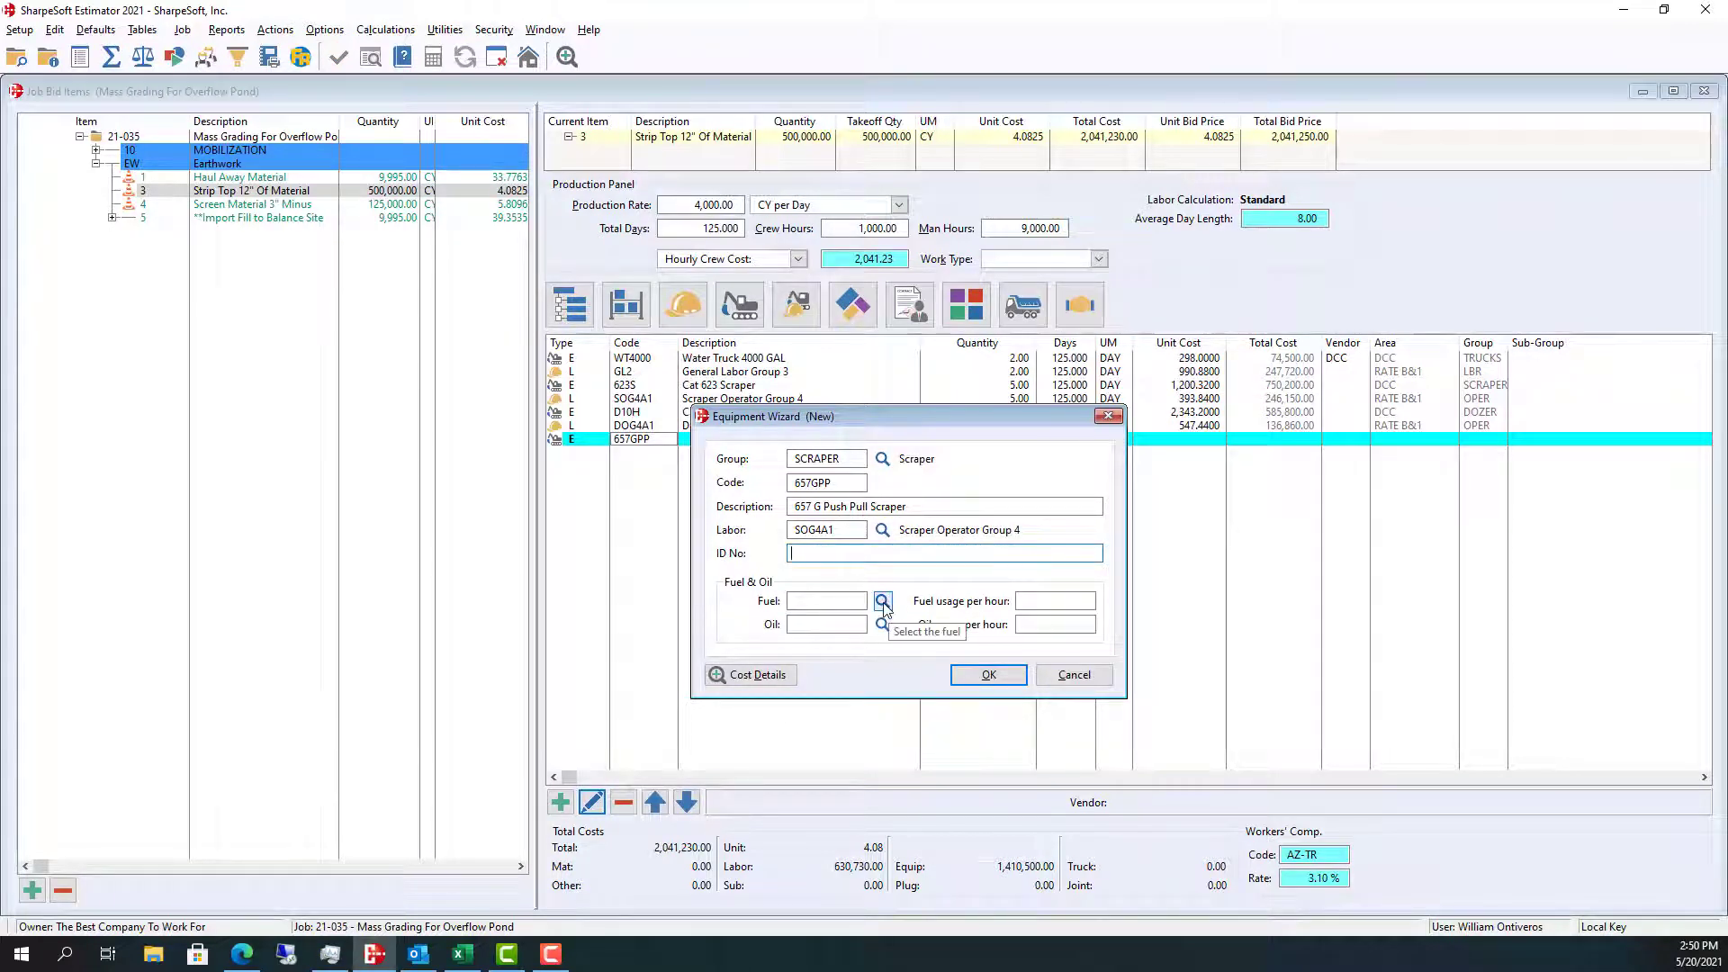
pyautogui.click(772, 677)
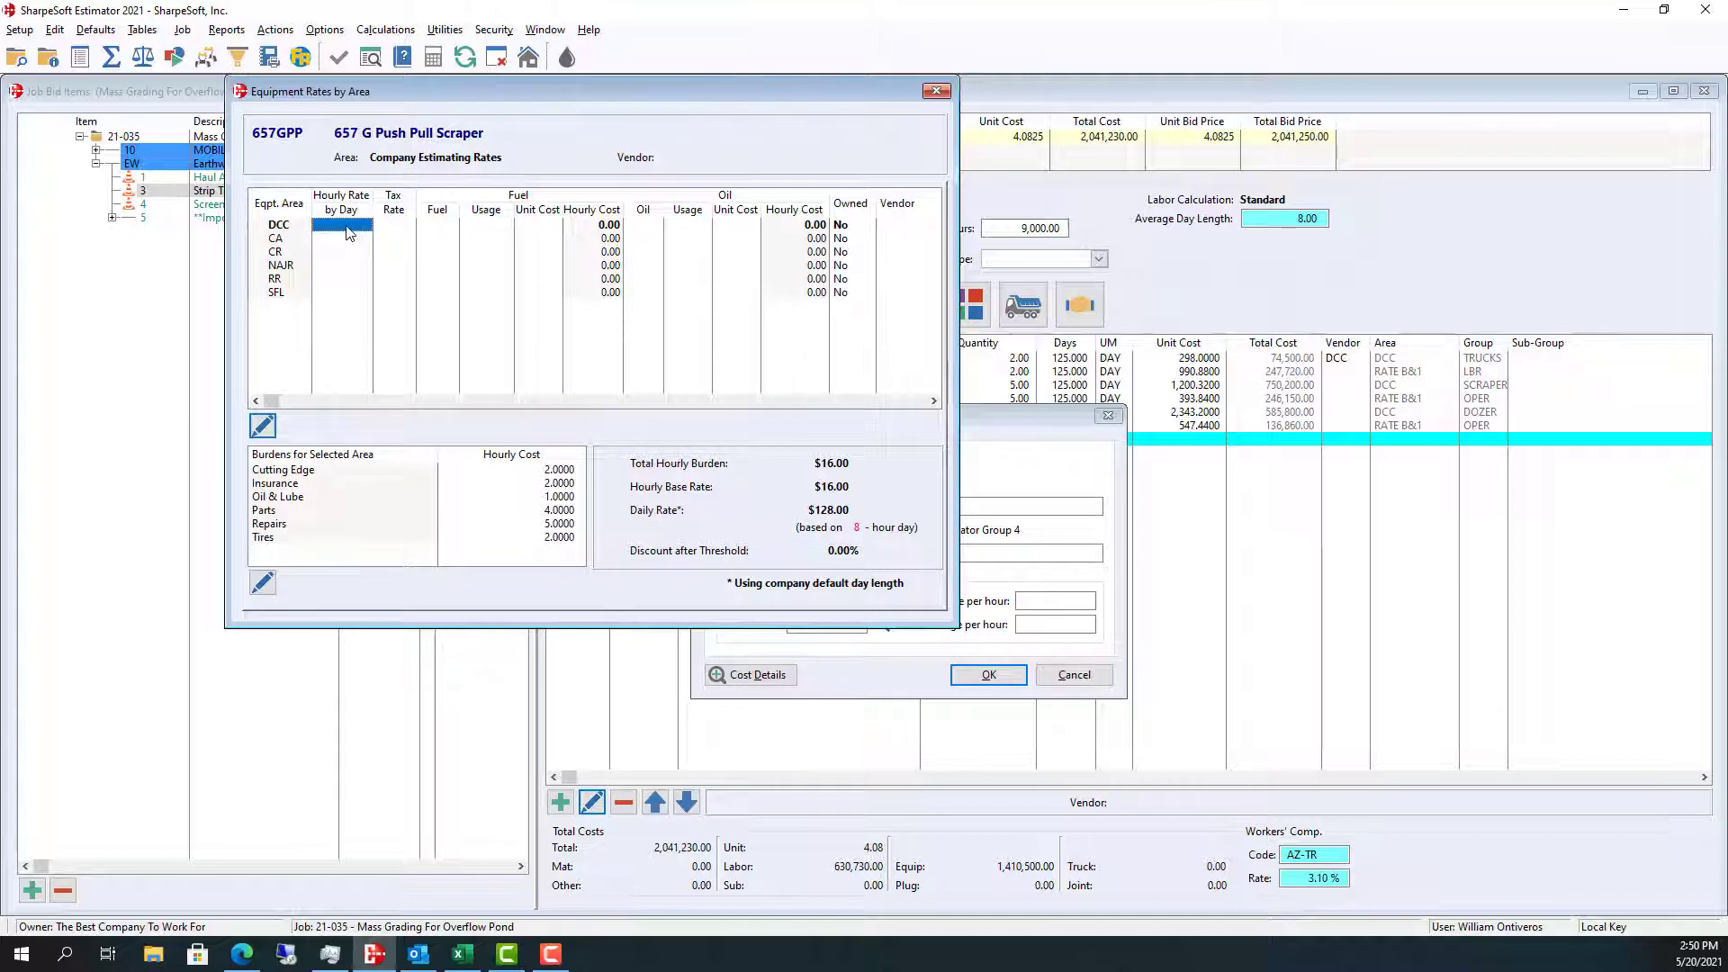
pyautogui.write('95')
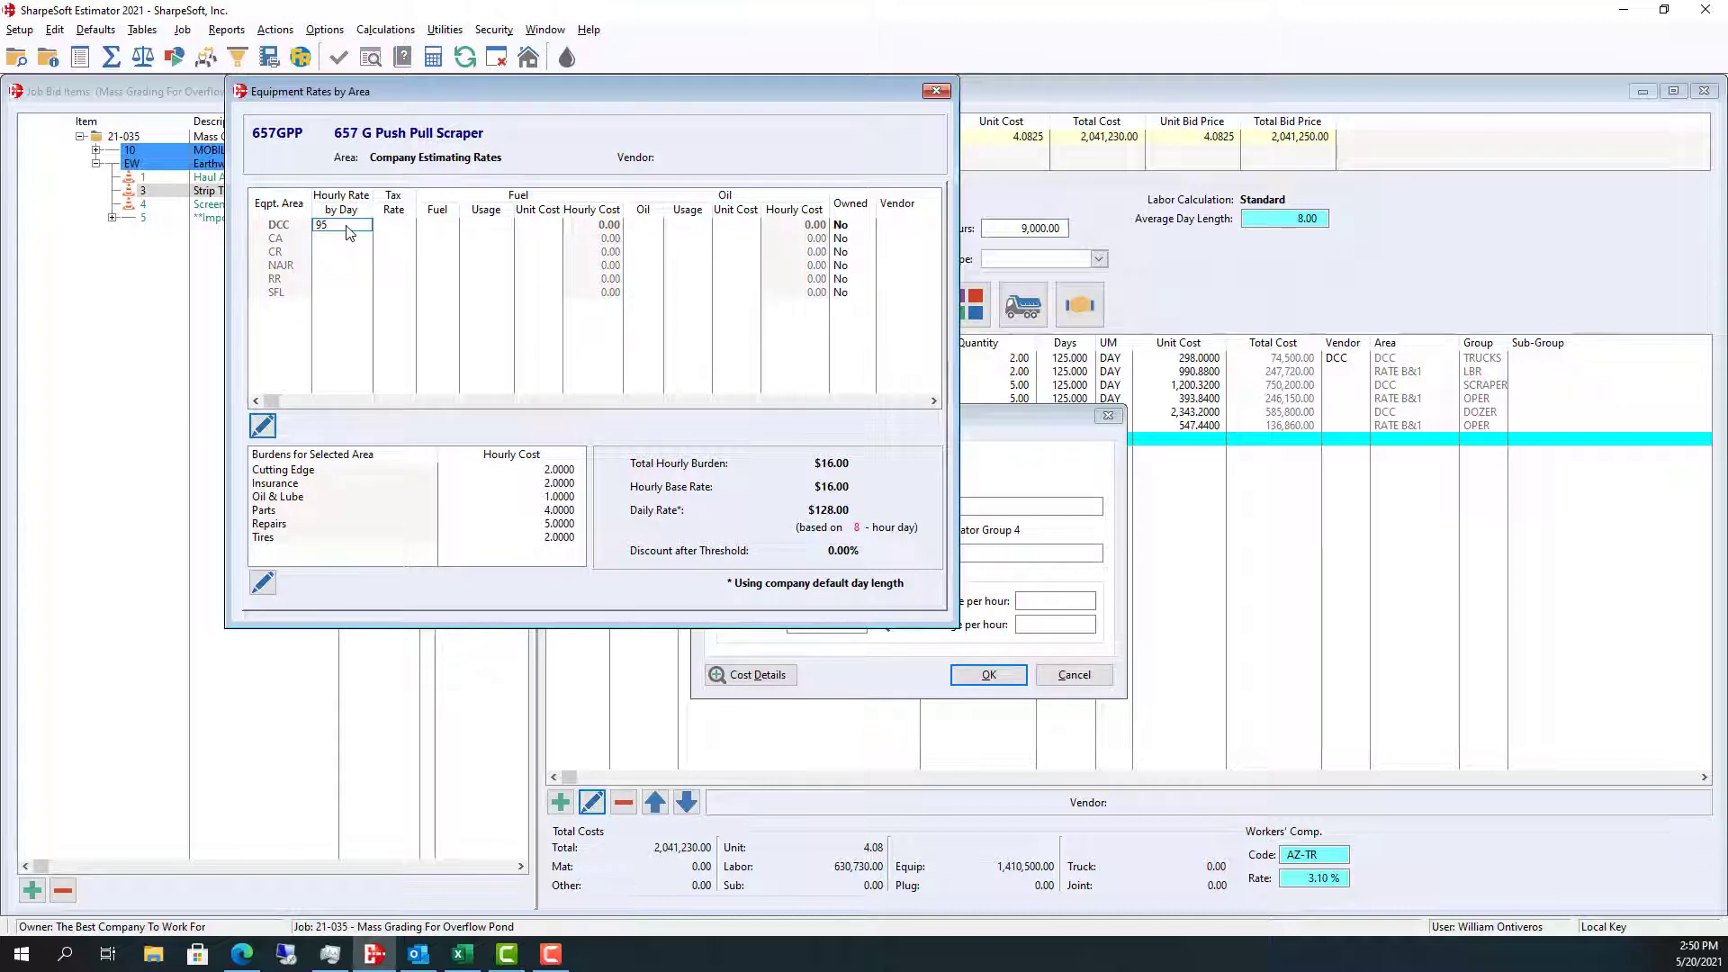
pyautogui.press('Tab')
pyautogui.press('Tab')
pyautogui.click(501, 232)
pyautogui.press('Tab')
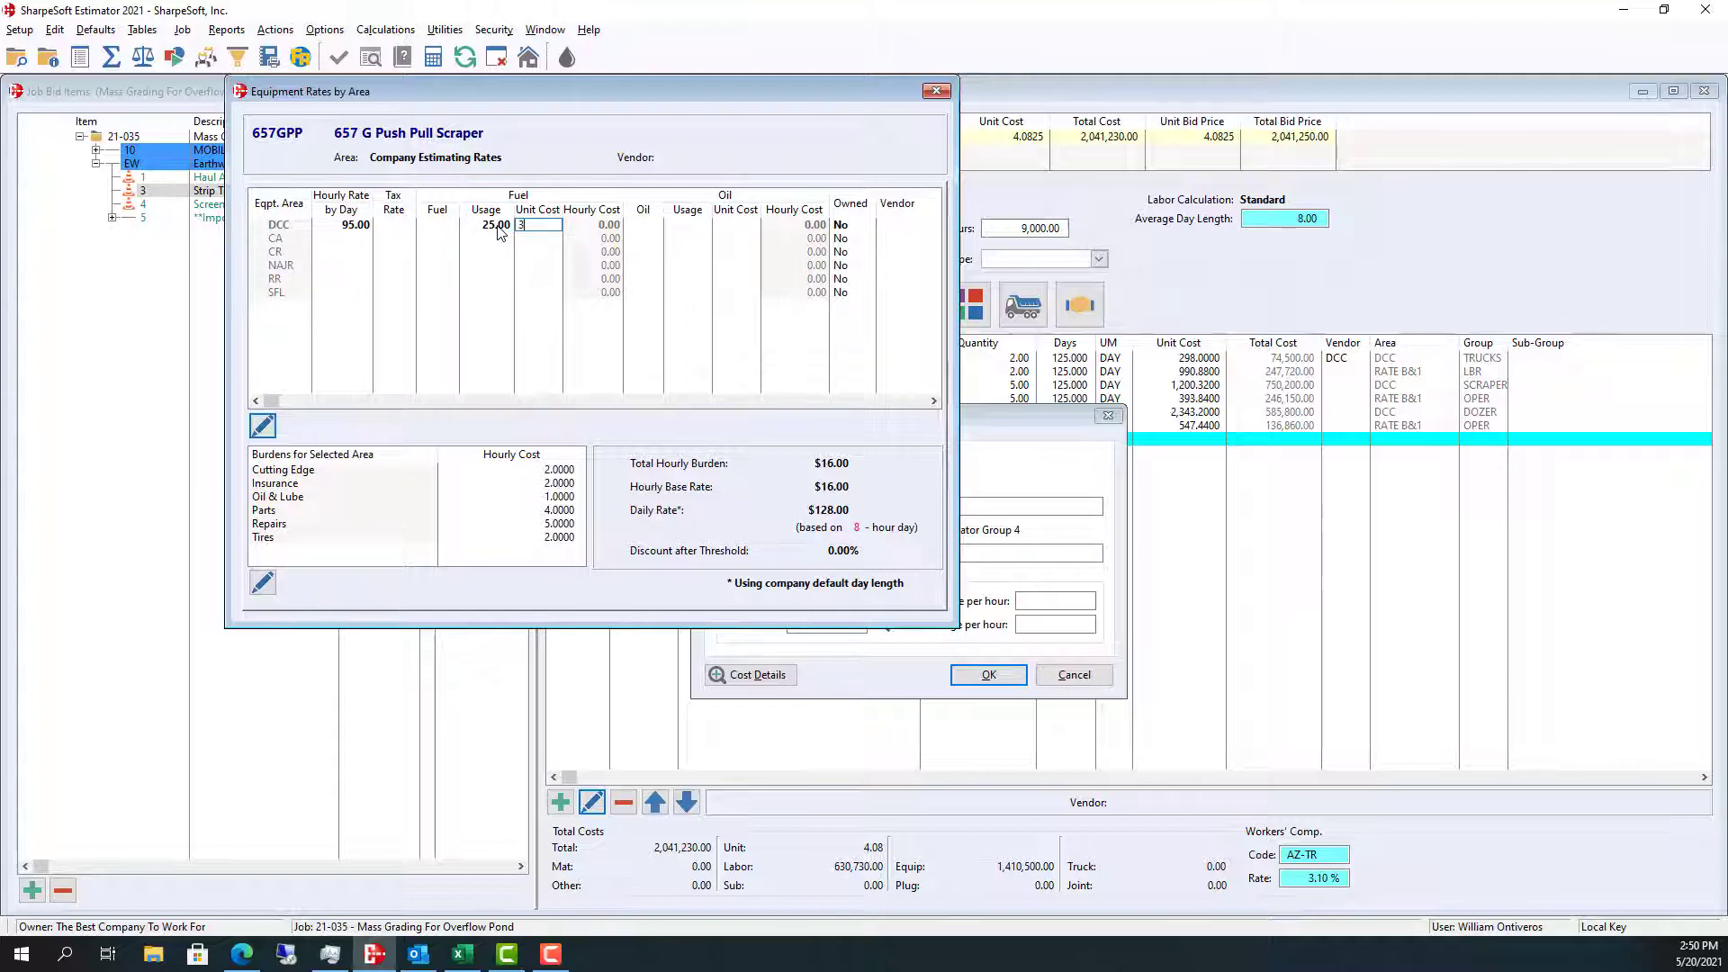
pyautogui.press('Tab')
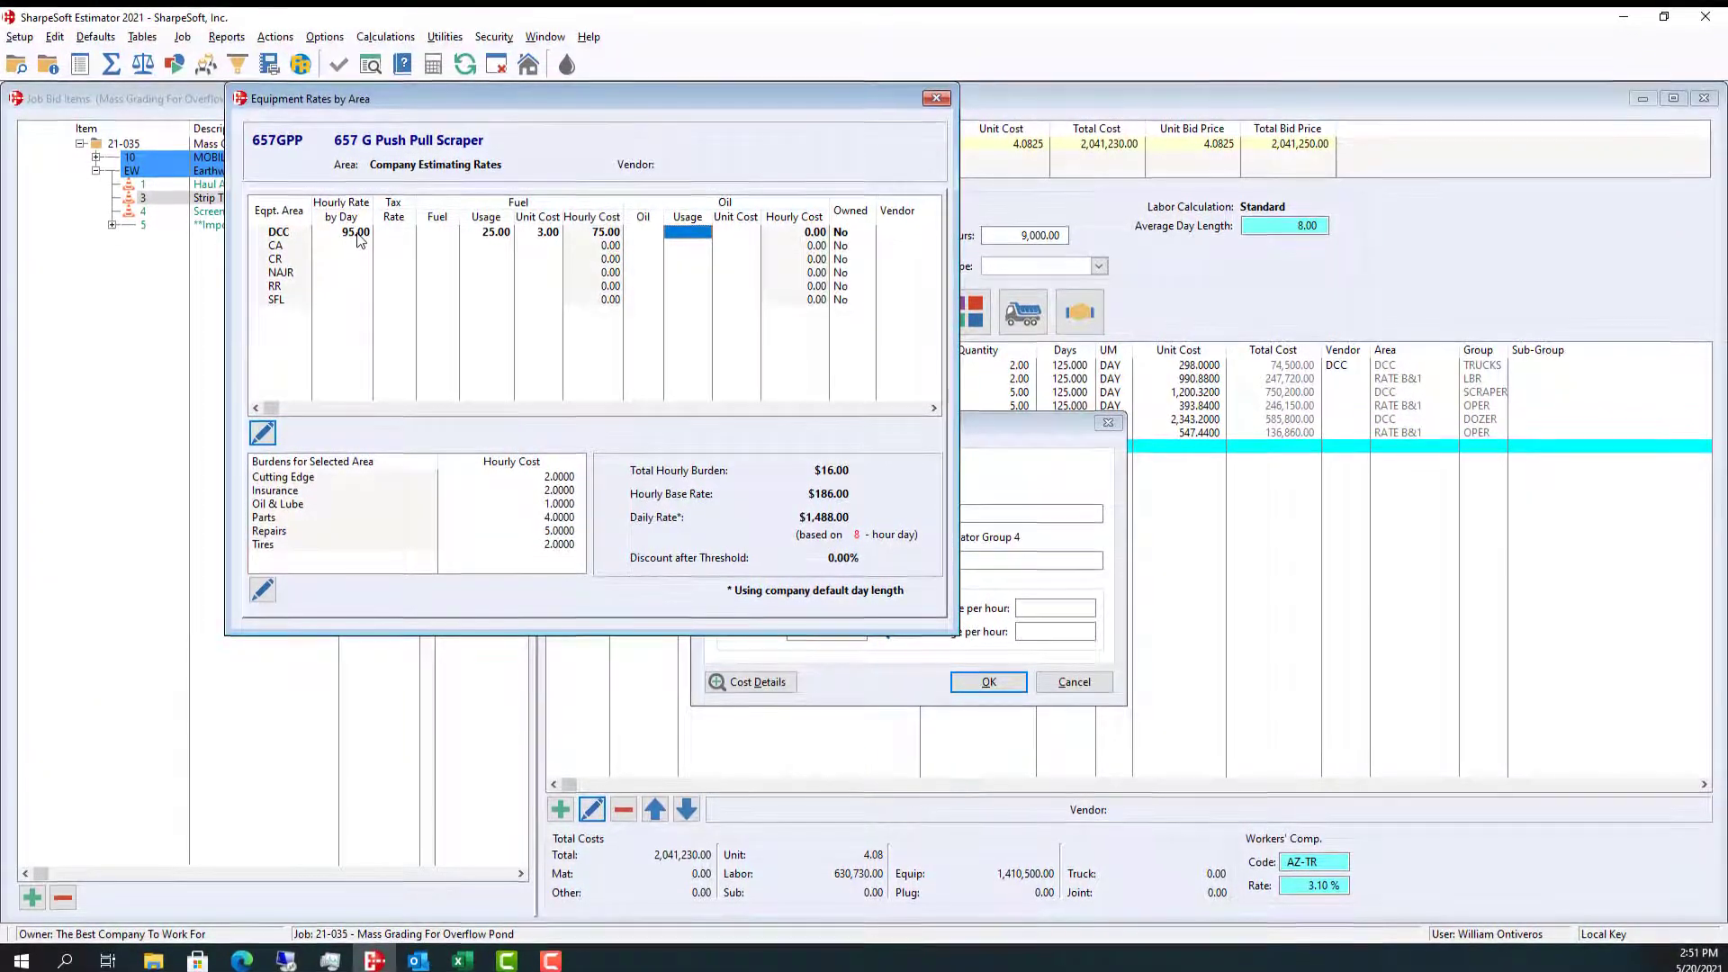
# Mark the scraper as owned in the DCC area and set its vendor to DCC
pyautogui.click(851, 236)
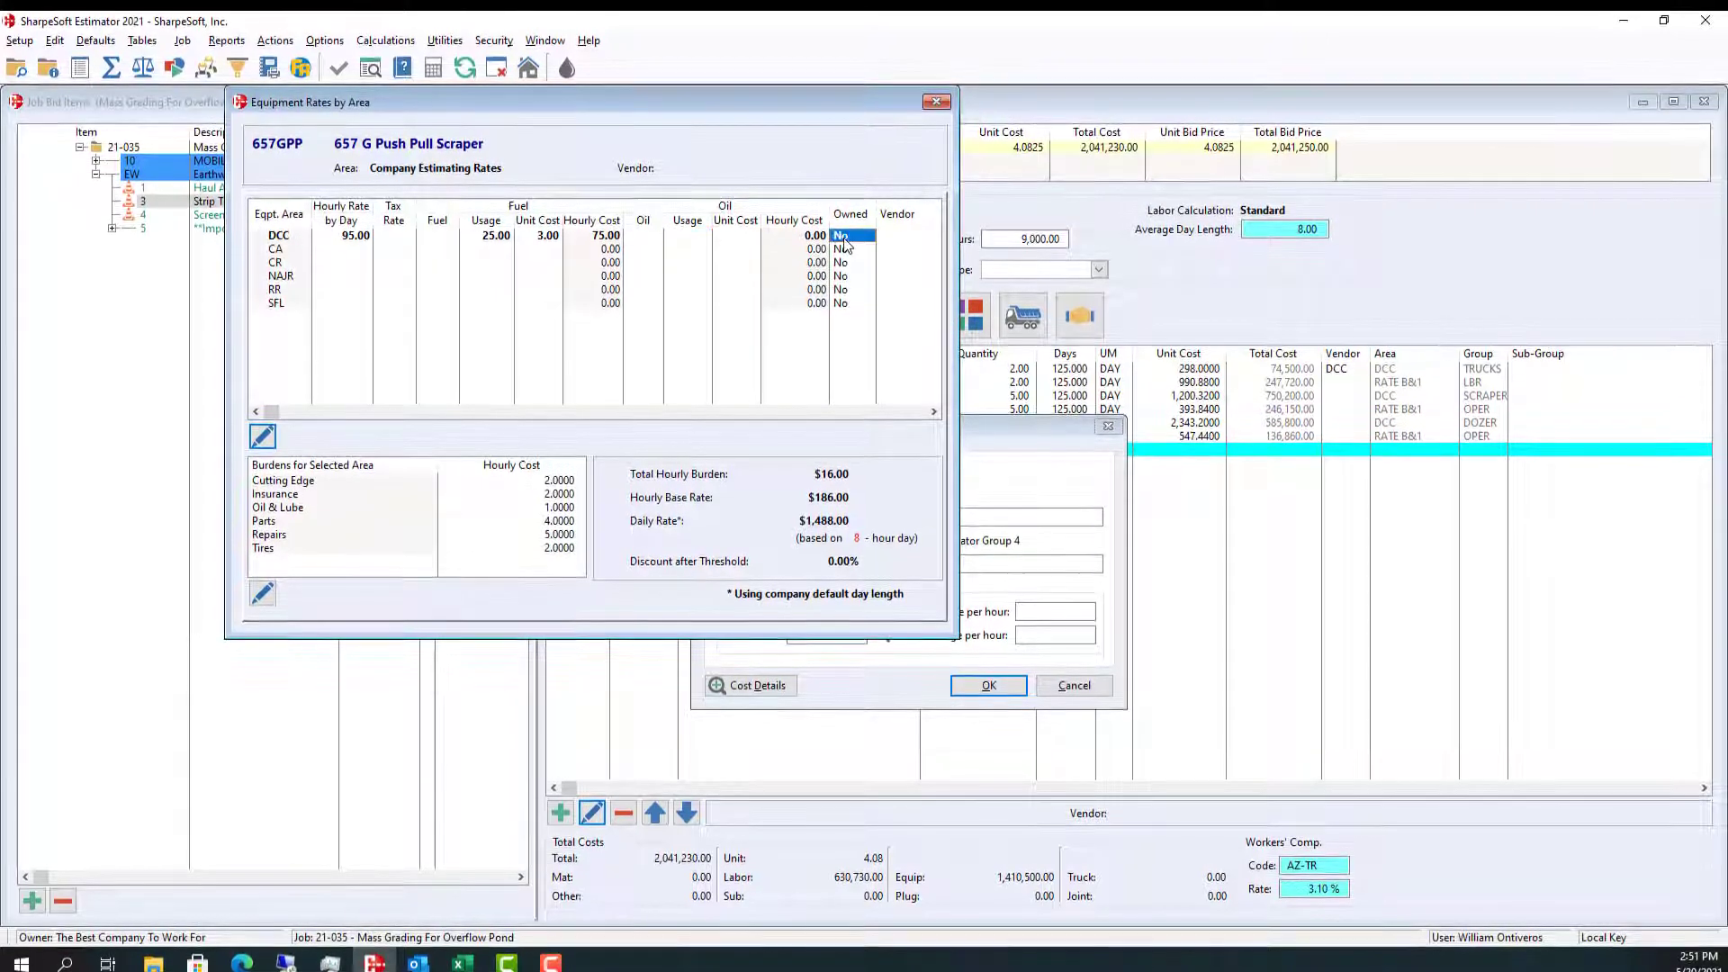
pyautogui.click(869, 241)
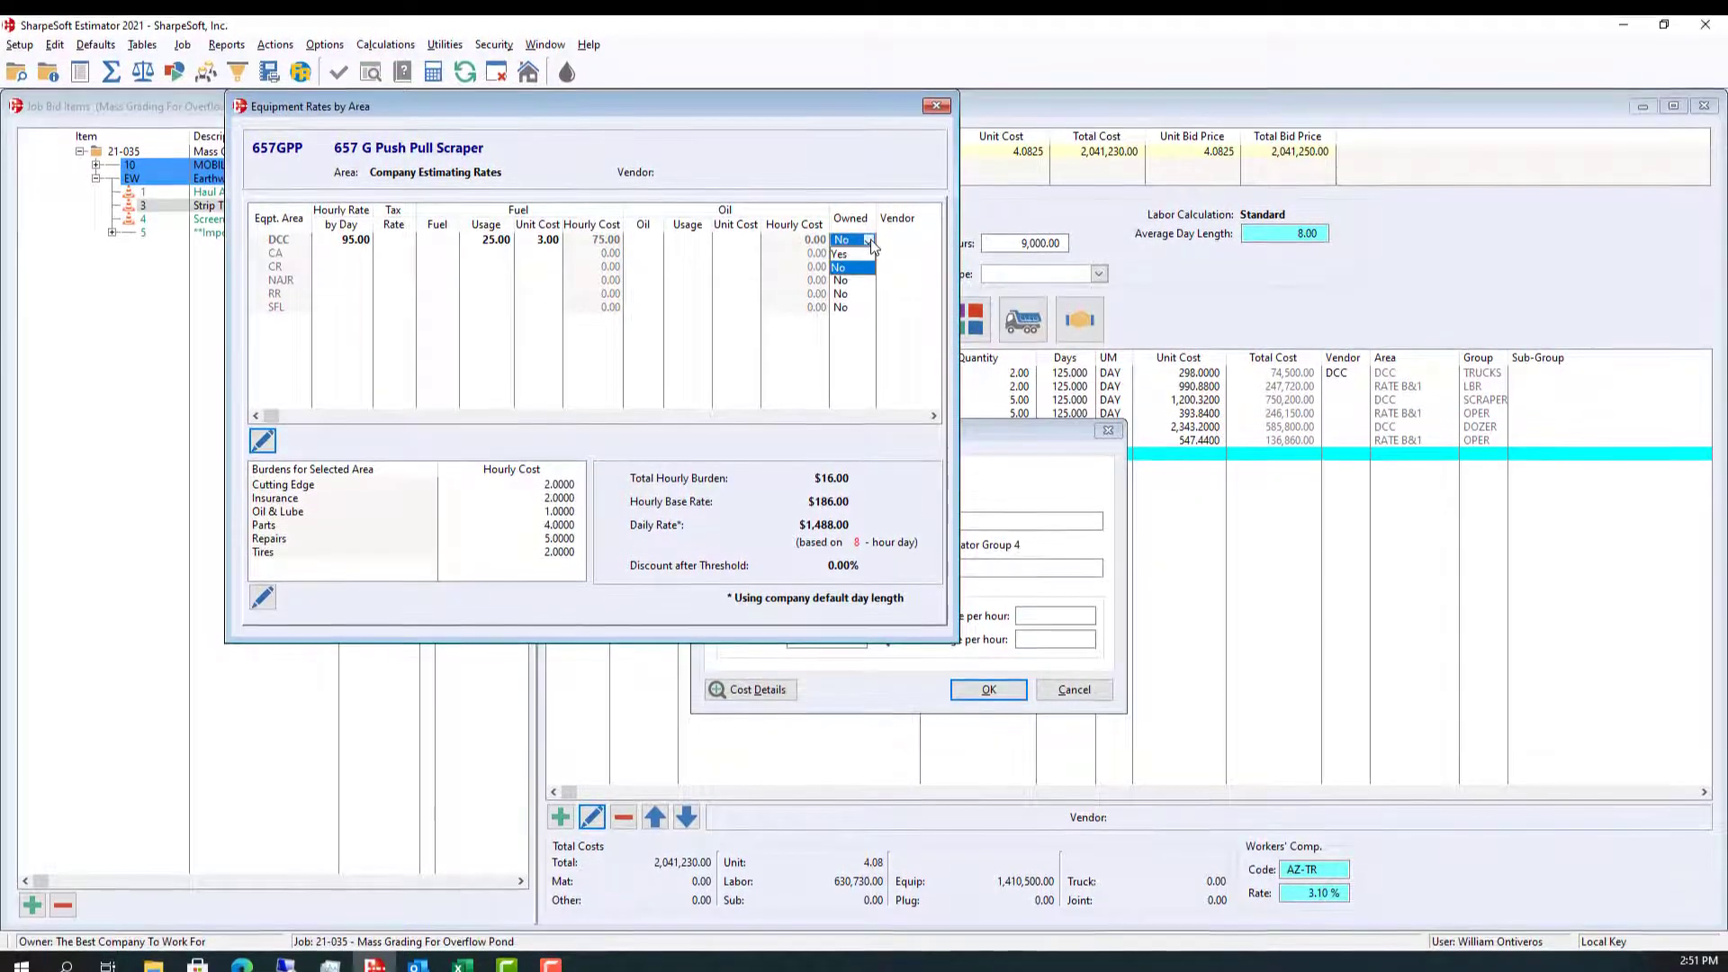
pyautogui.click(846, 254)
pyautogui.click(890, 240)
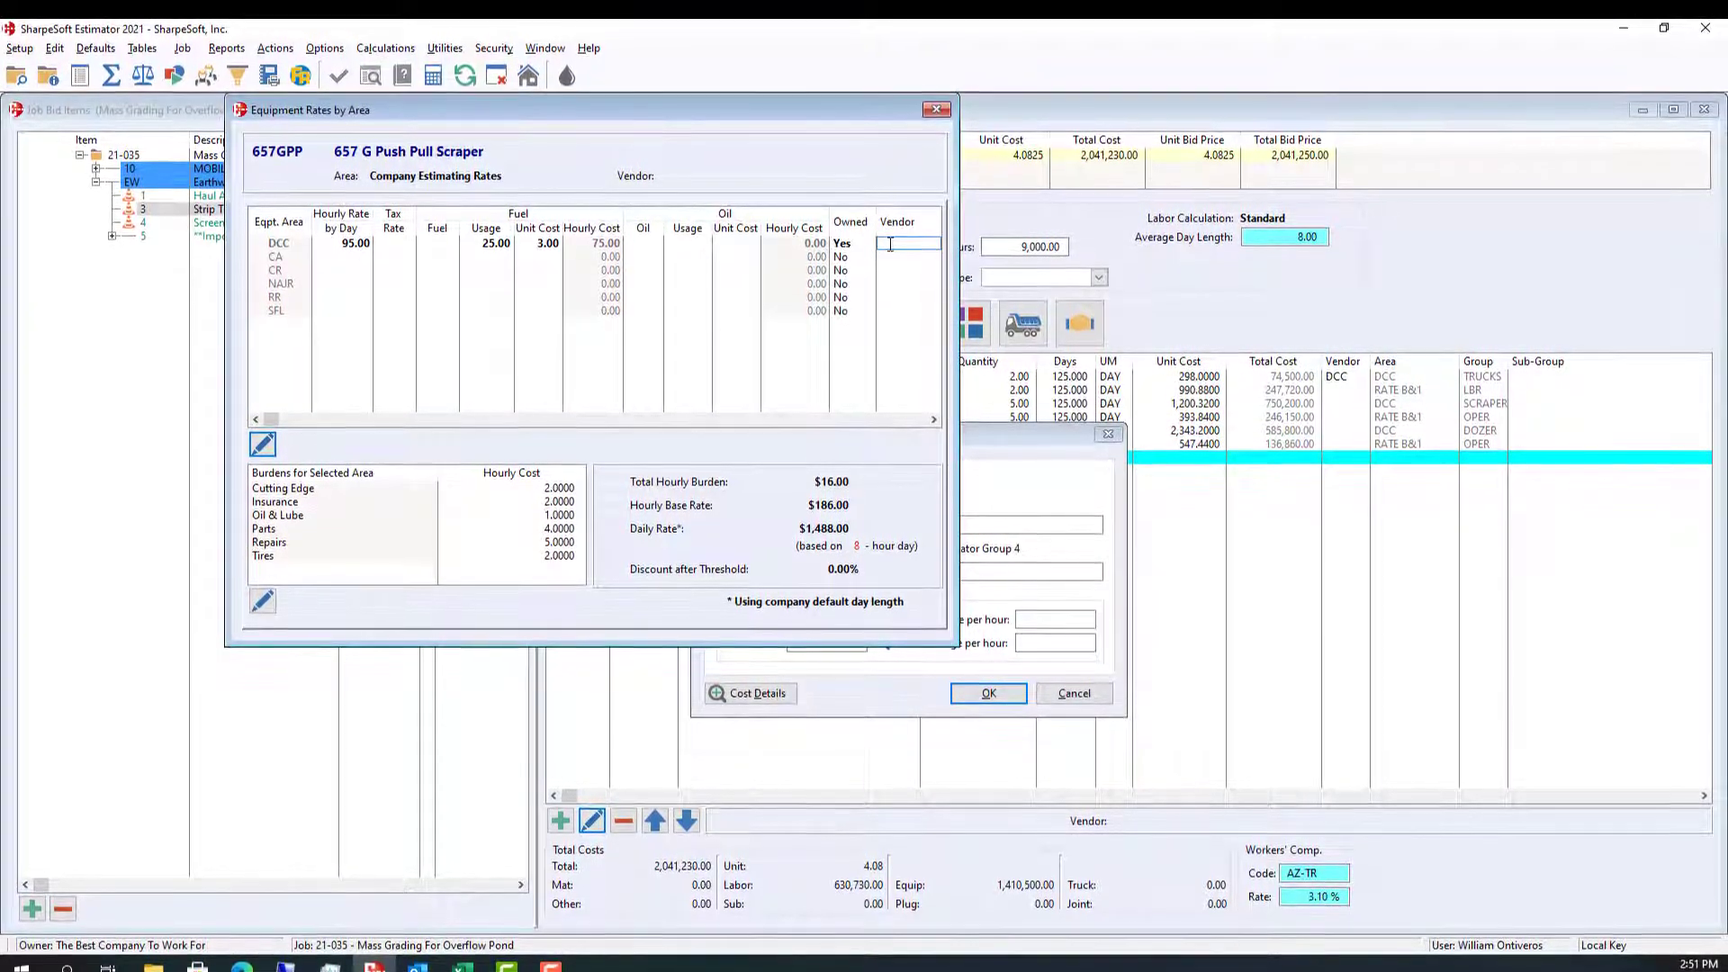
pyautogui.write('DCC')
pyautogui.press('Return')
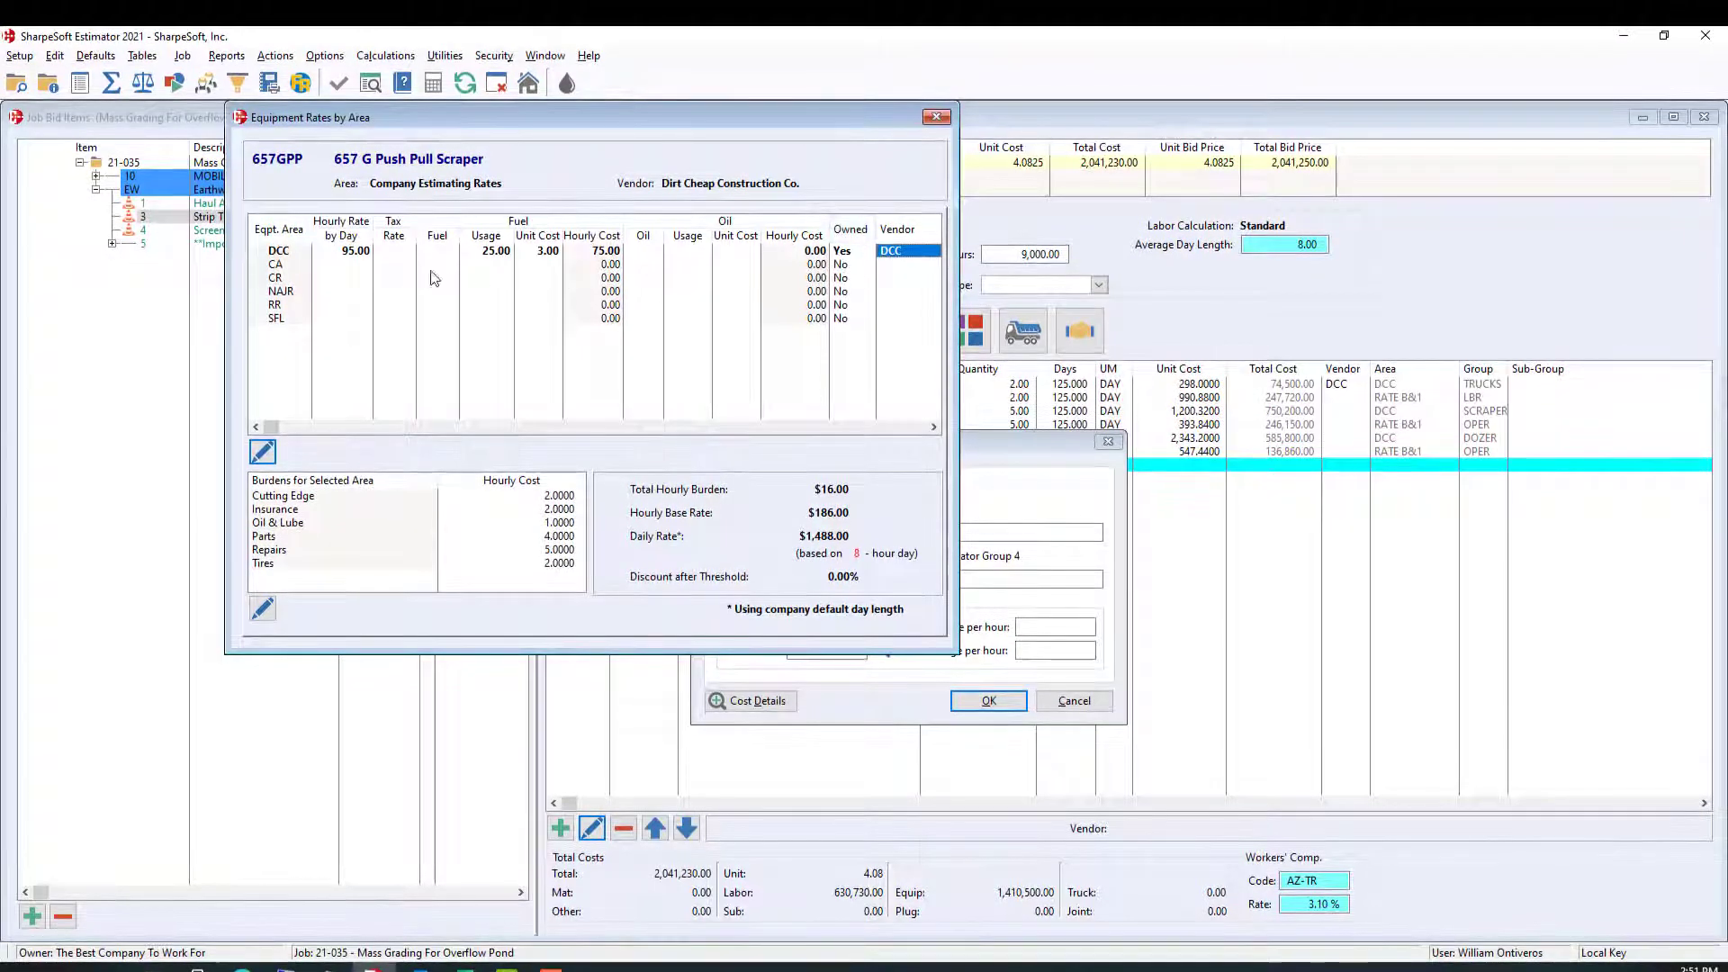
# Open the rate calculation for the DCC hourly rate and set the list price to 900,000 and the tax rate to 6%
pyautogui.click(358, 253)
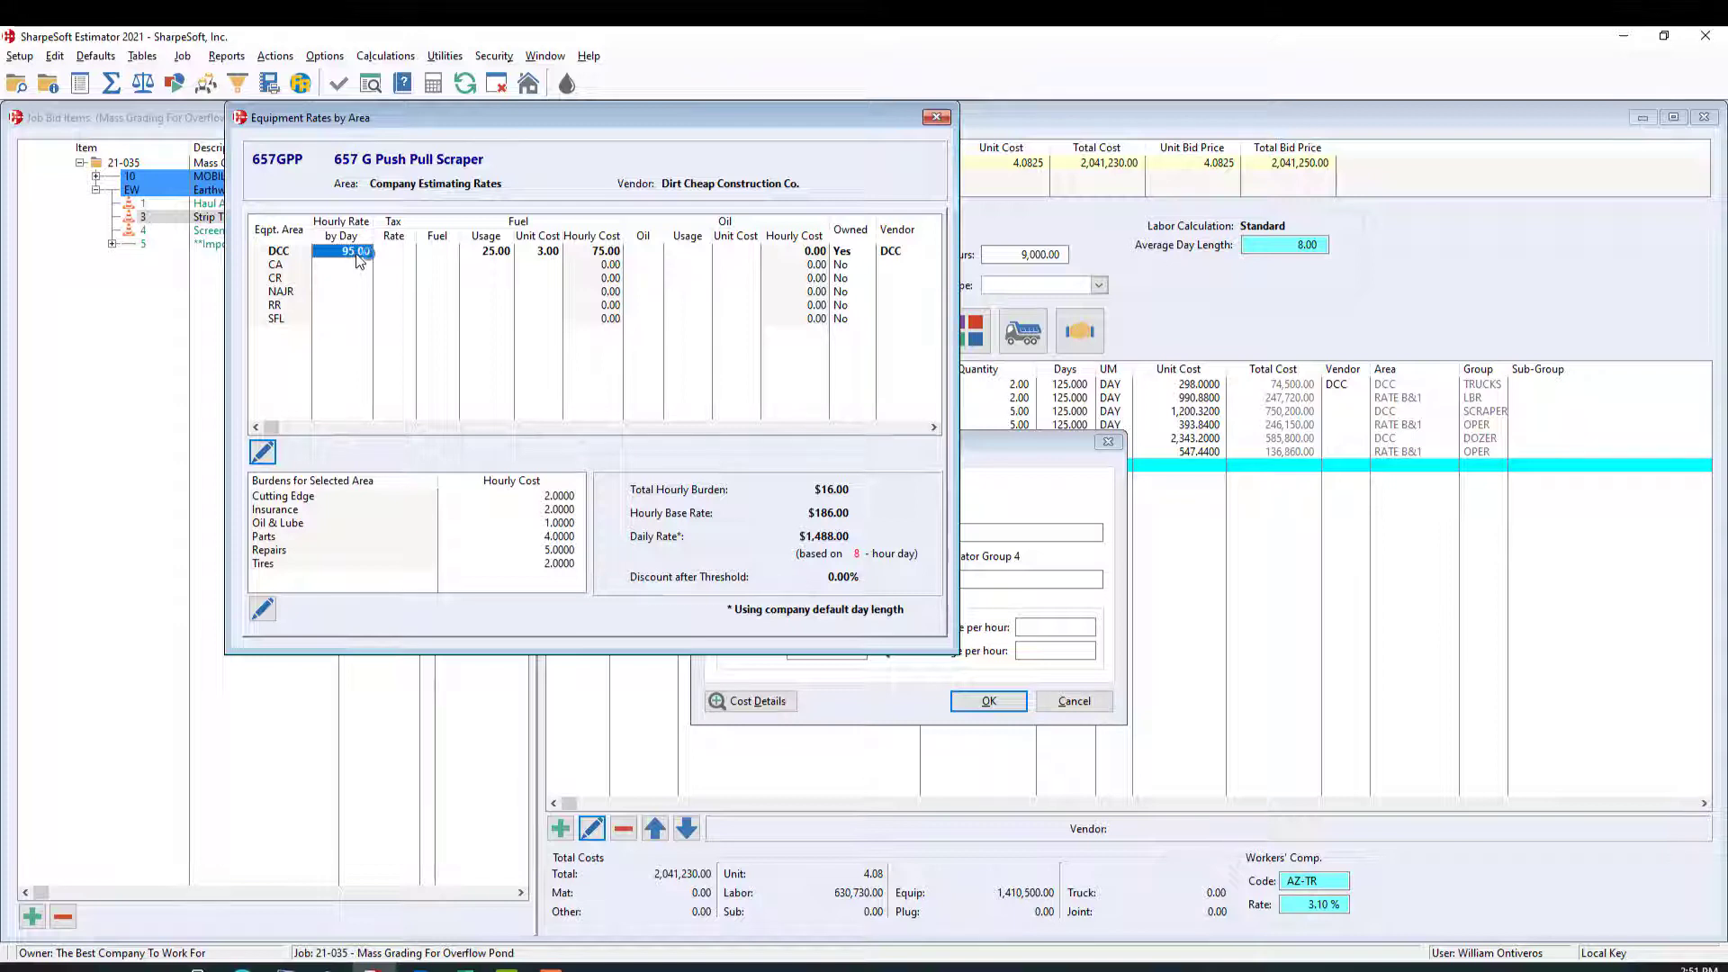
pyautogui.doubleClick(358, 253)
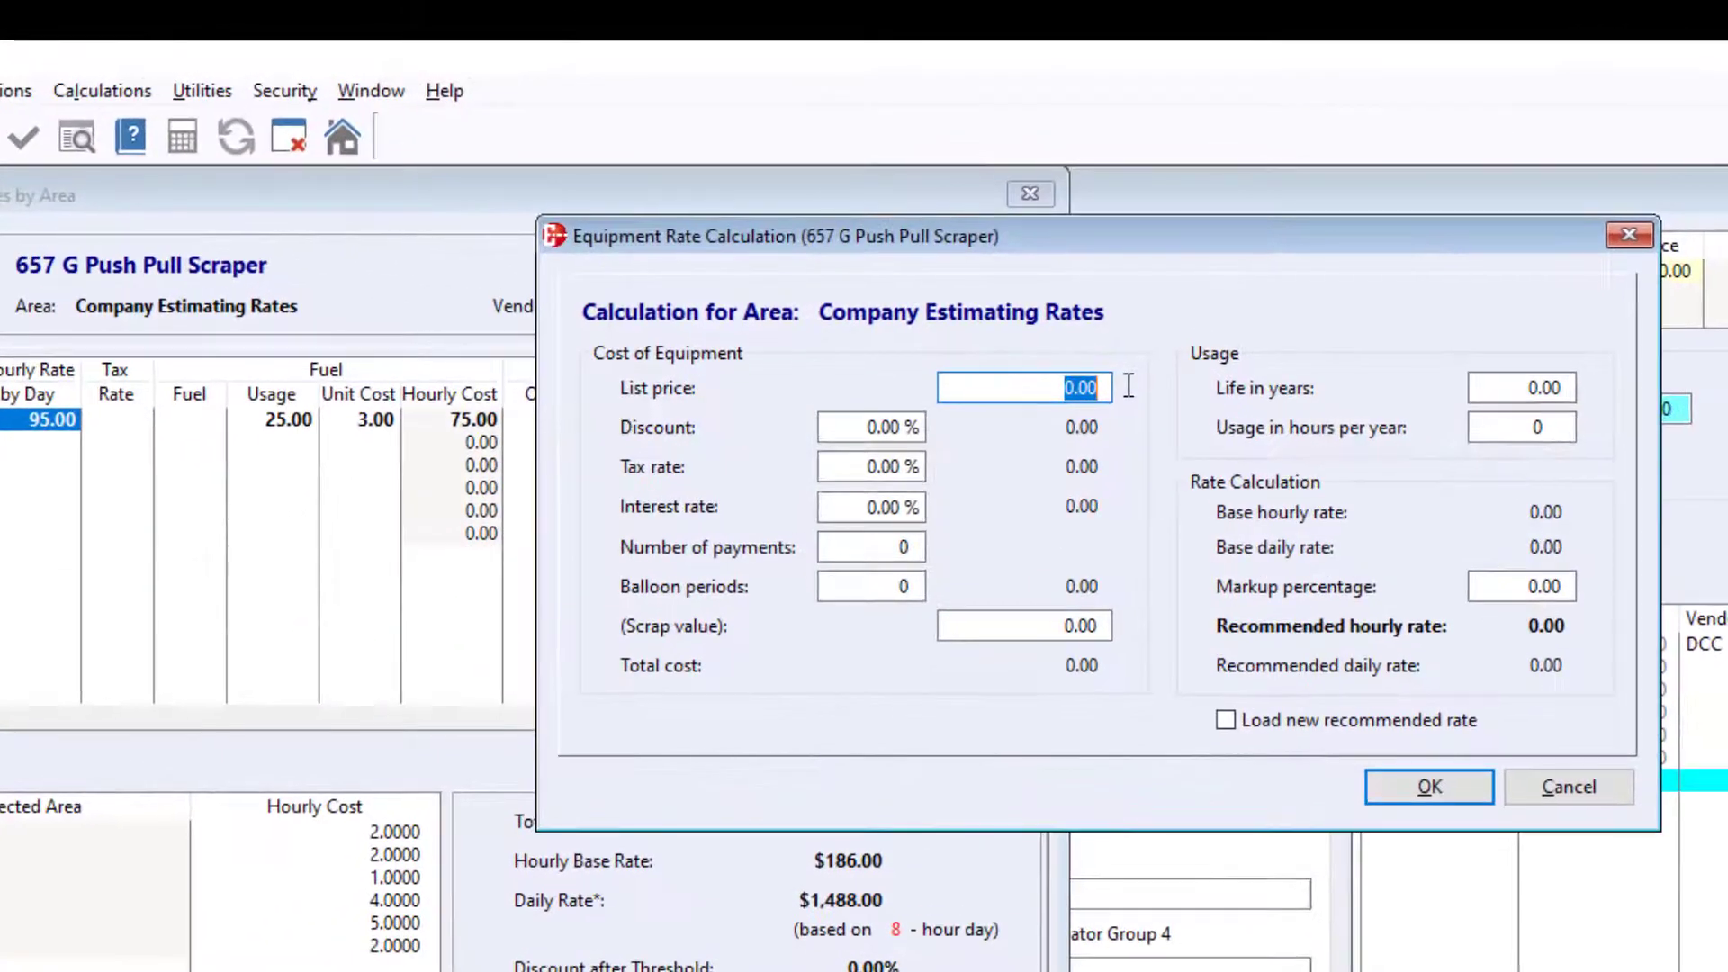
pyautogui.write('900,00')
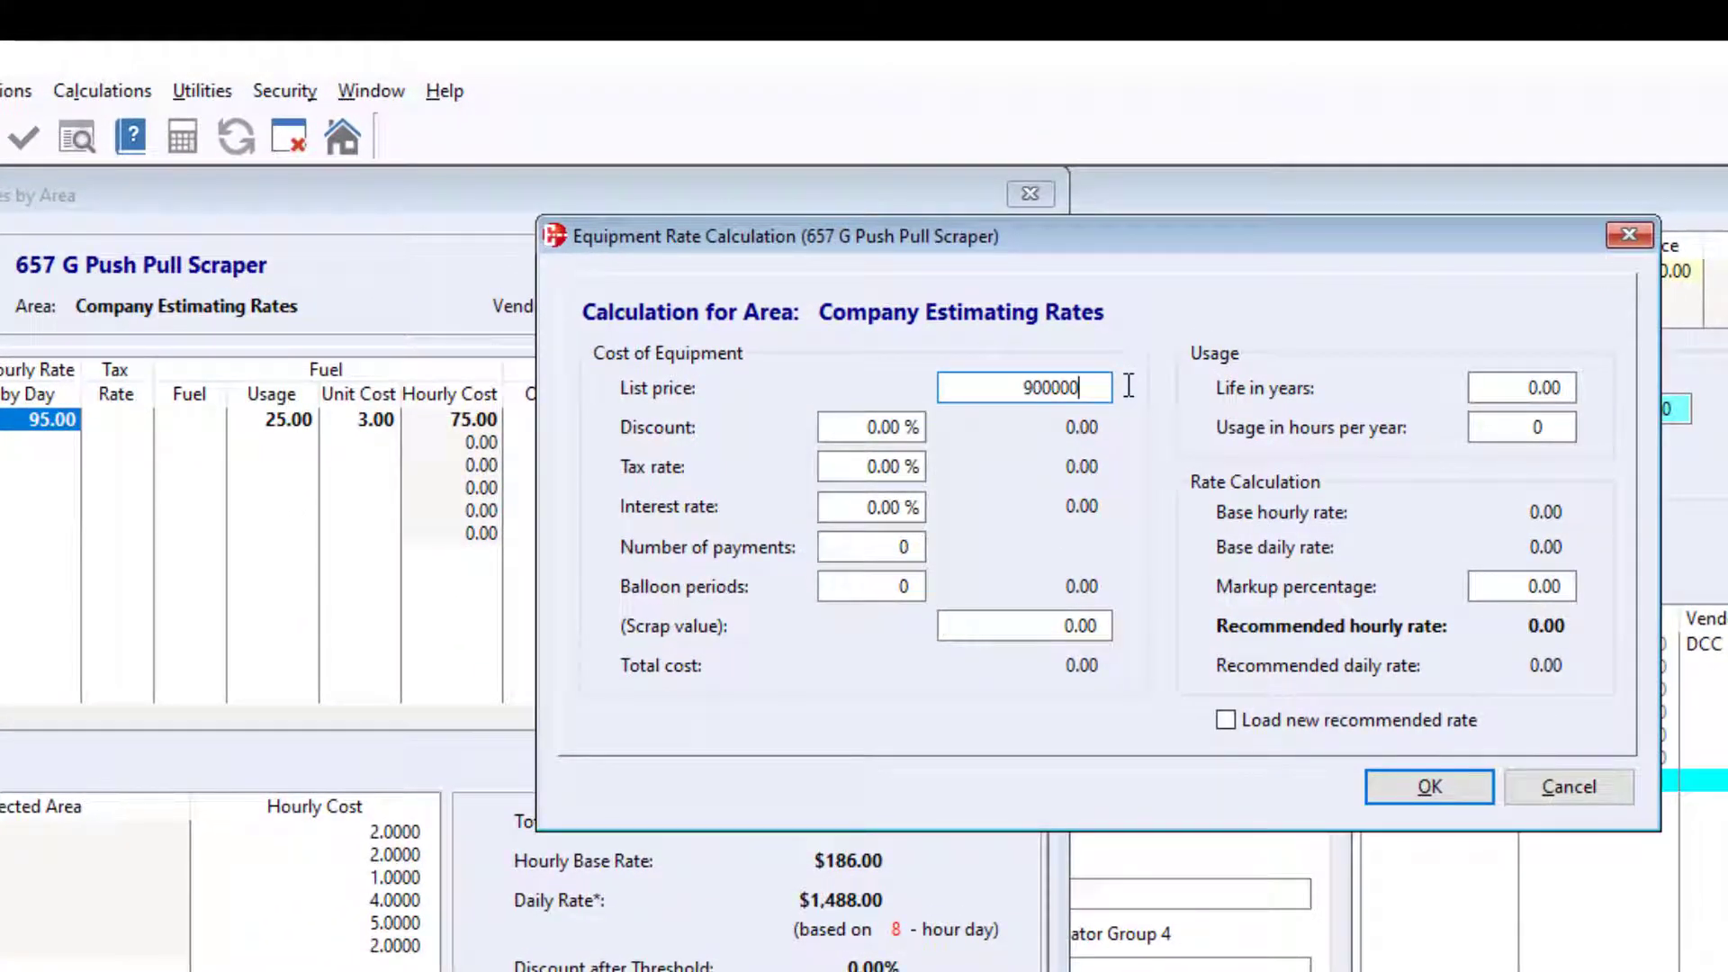
pyautogui.write('0')
pyautogui.press('Tab')
pyautogui.click(864, 468)
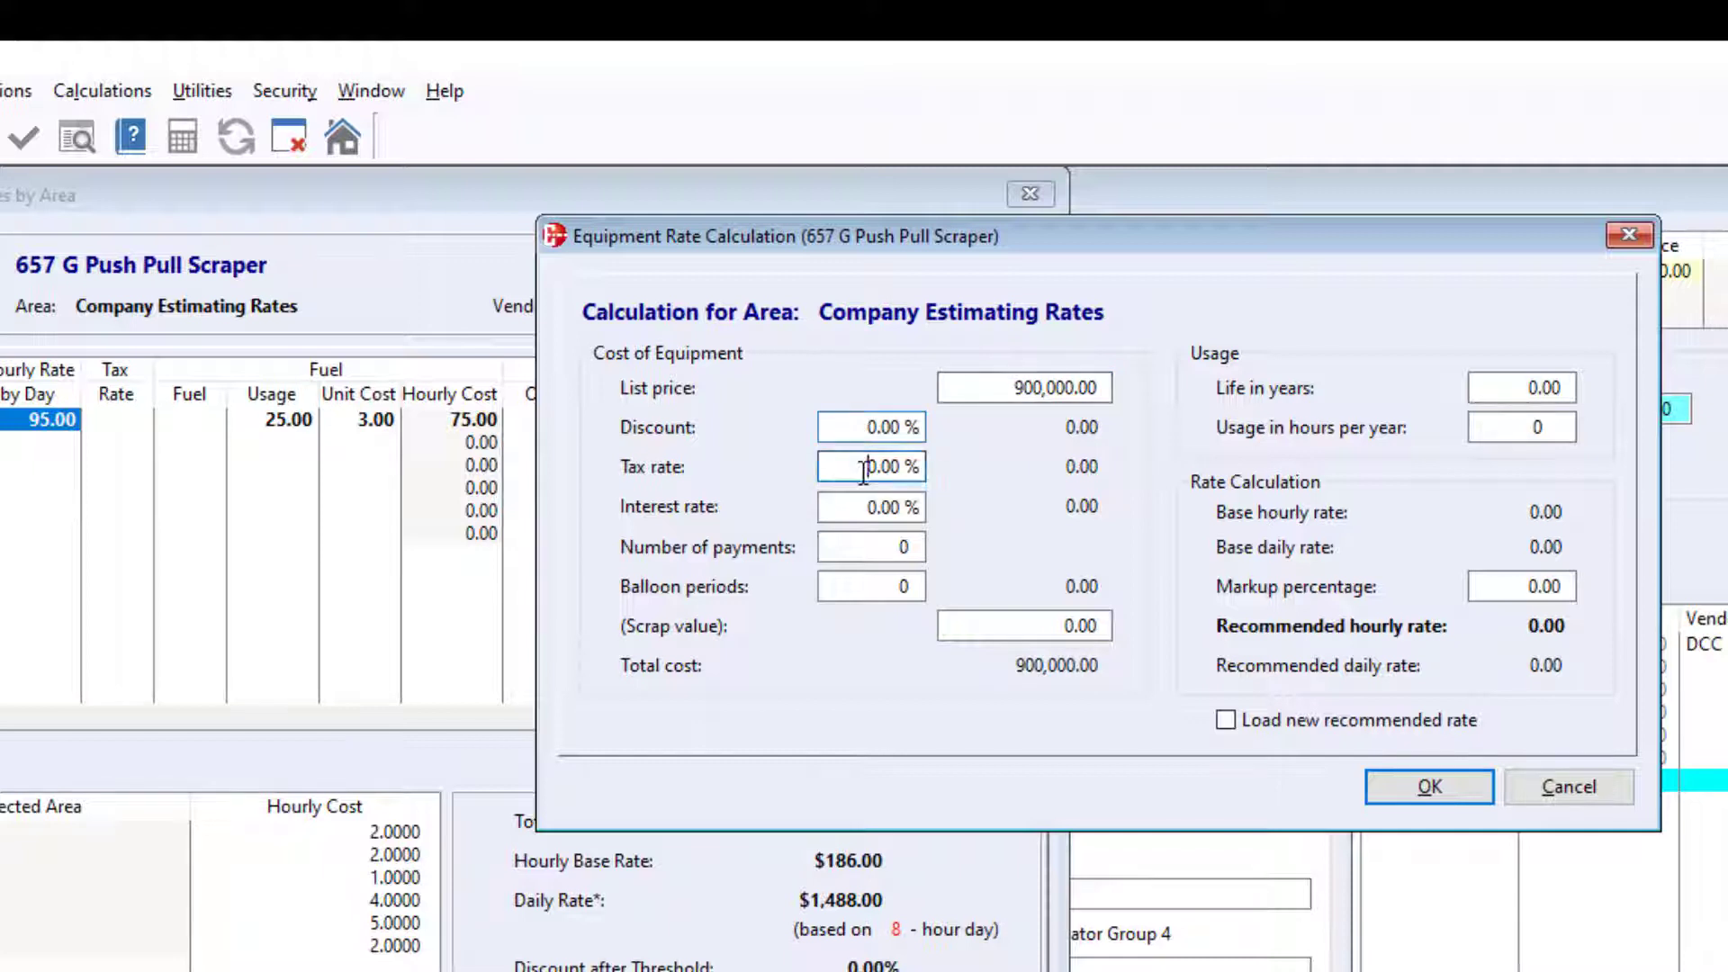
pyautogui.moveTo(864, 470); pyautogui.dragTo(928, 477)
pyautogui.write('6')
pyautogui.press('Tab')
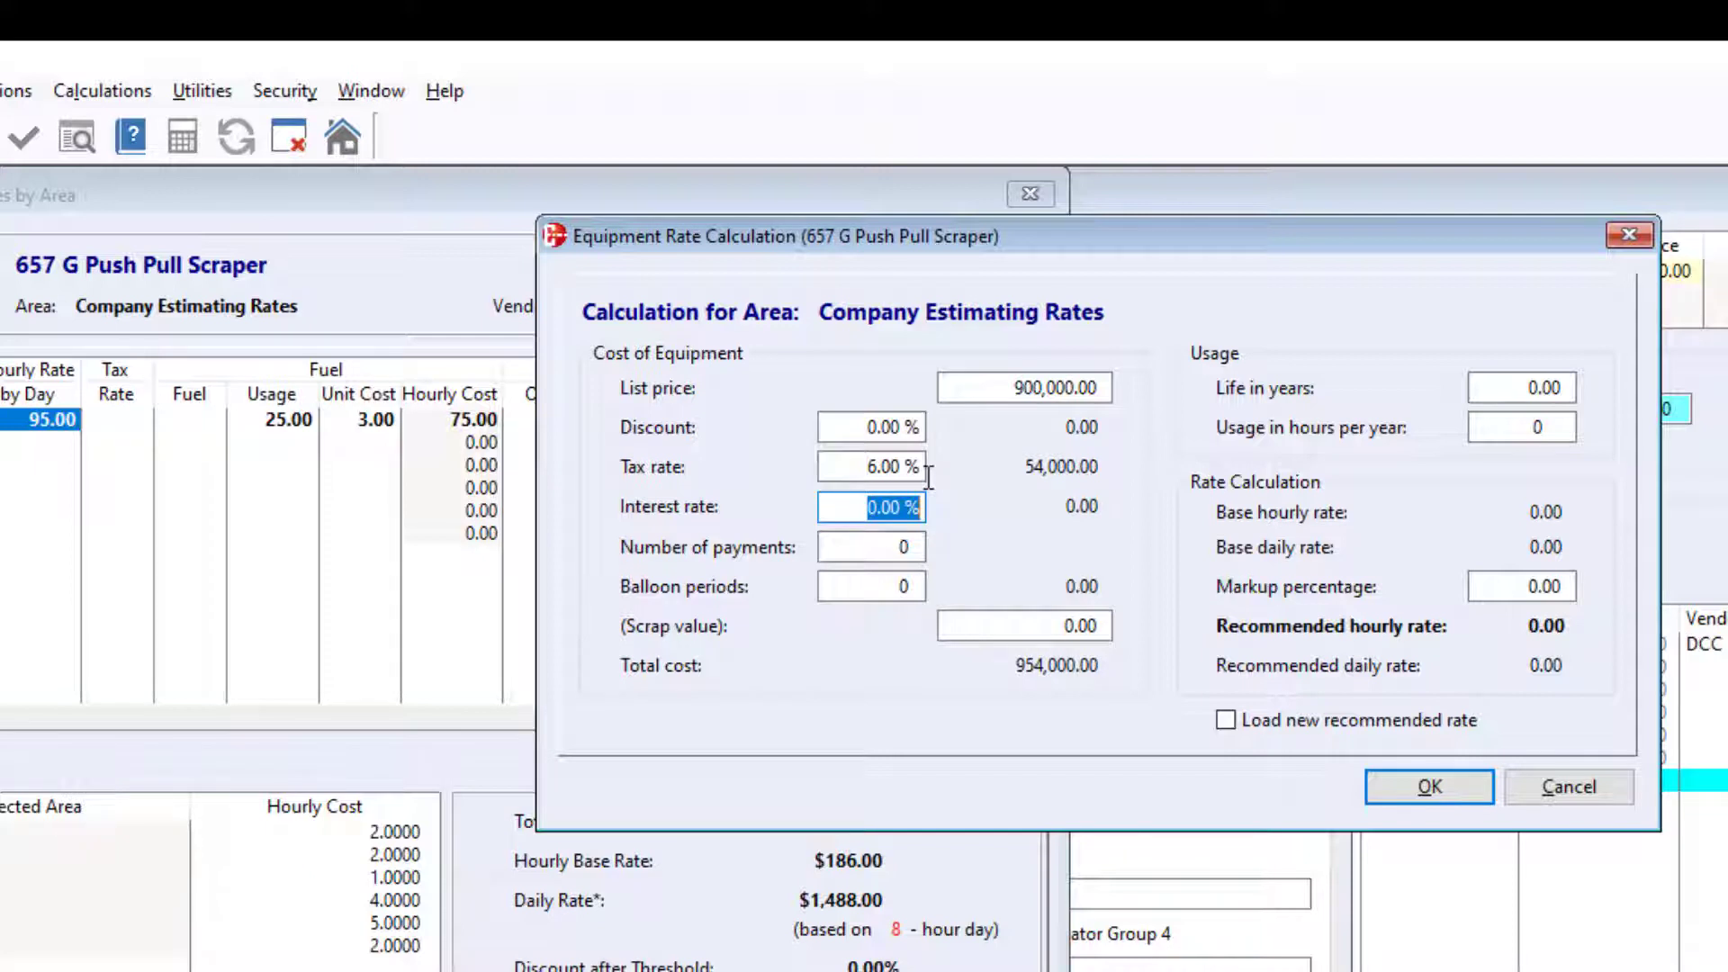
# Set the interest rate to 7%, the number of payments to 60 and the scrap value to 250,000 in the rate calculation
pyautogui.write('7')
pyautogui.press('Tab')
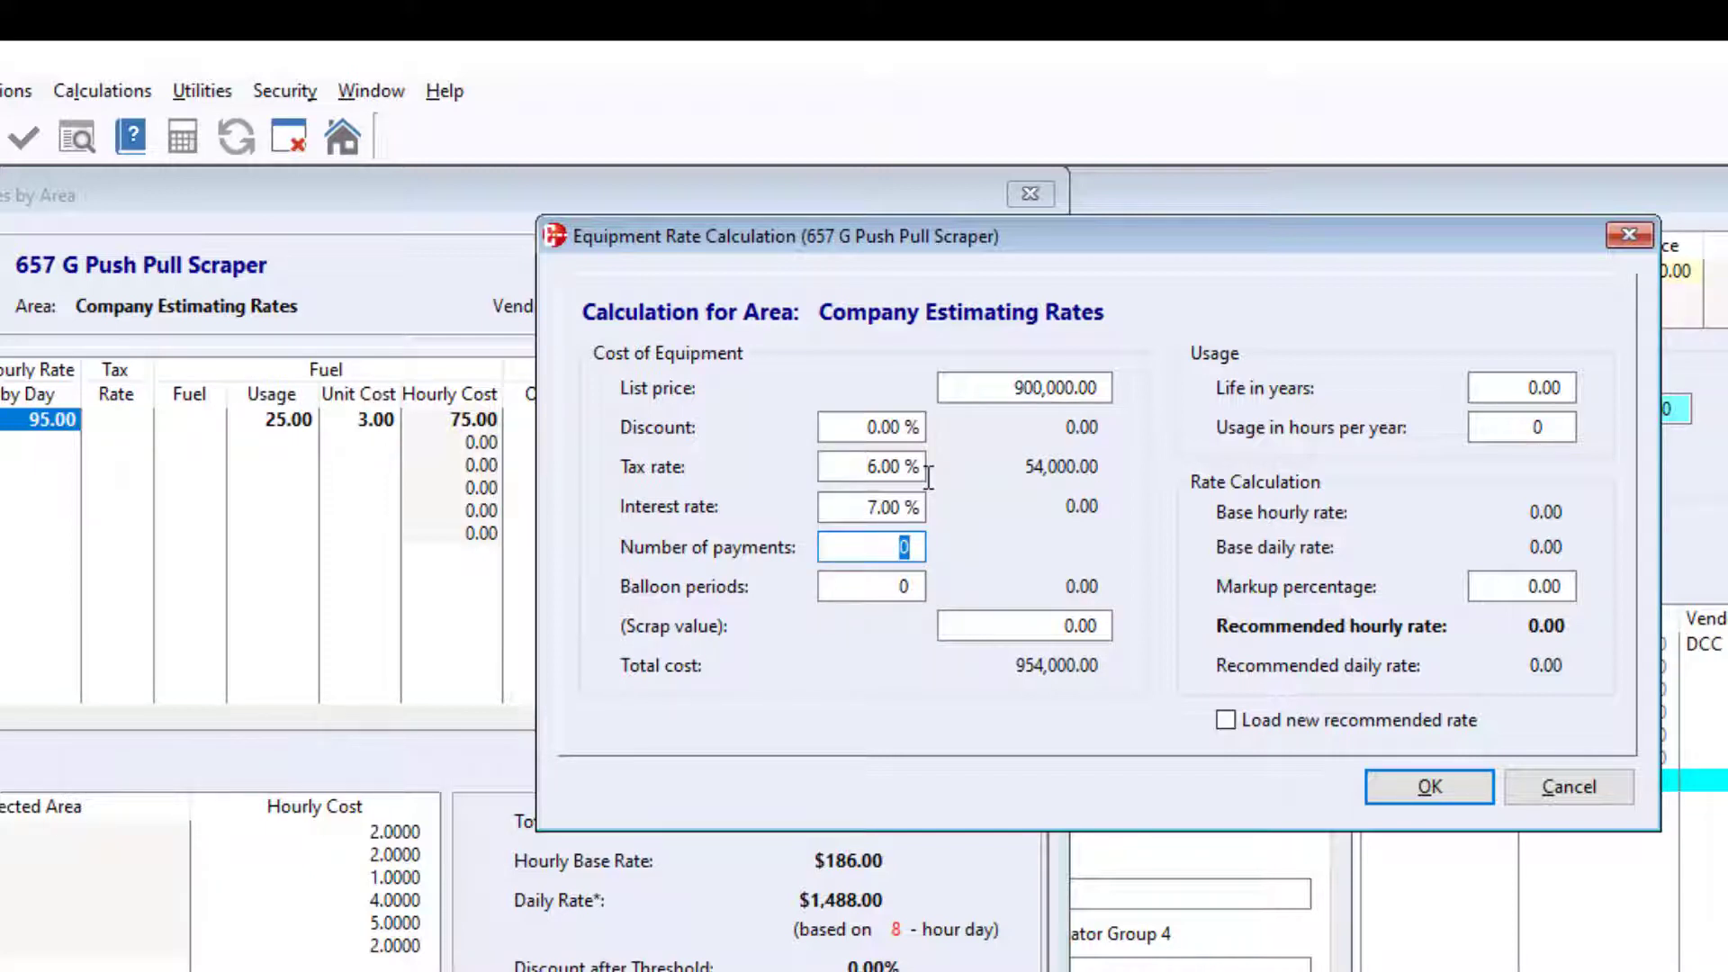
pyautogui.press('Tab')
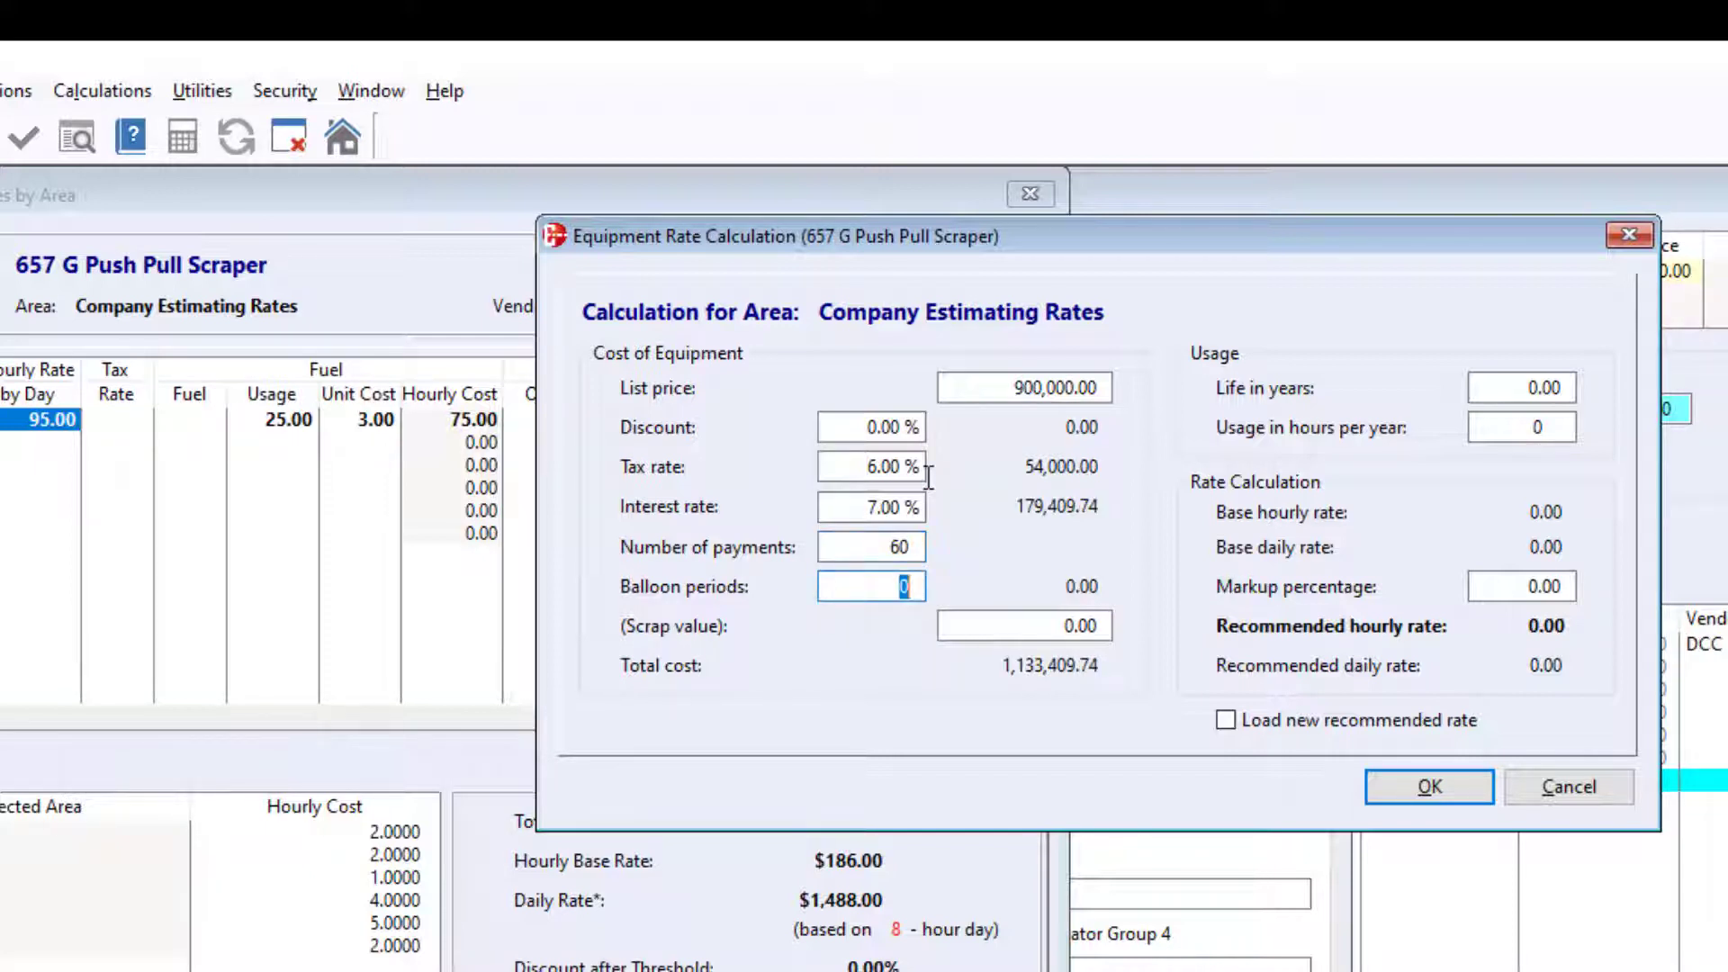
pyautogui.press('Tab')
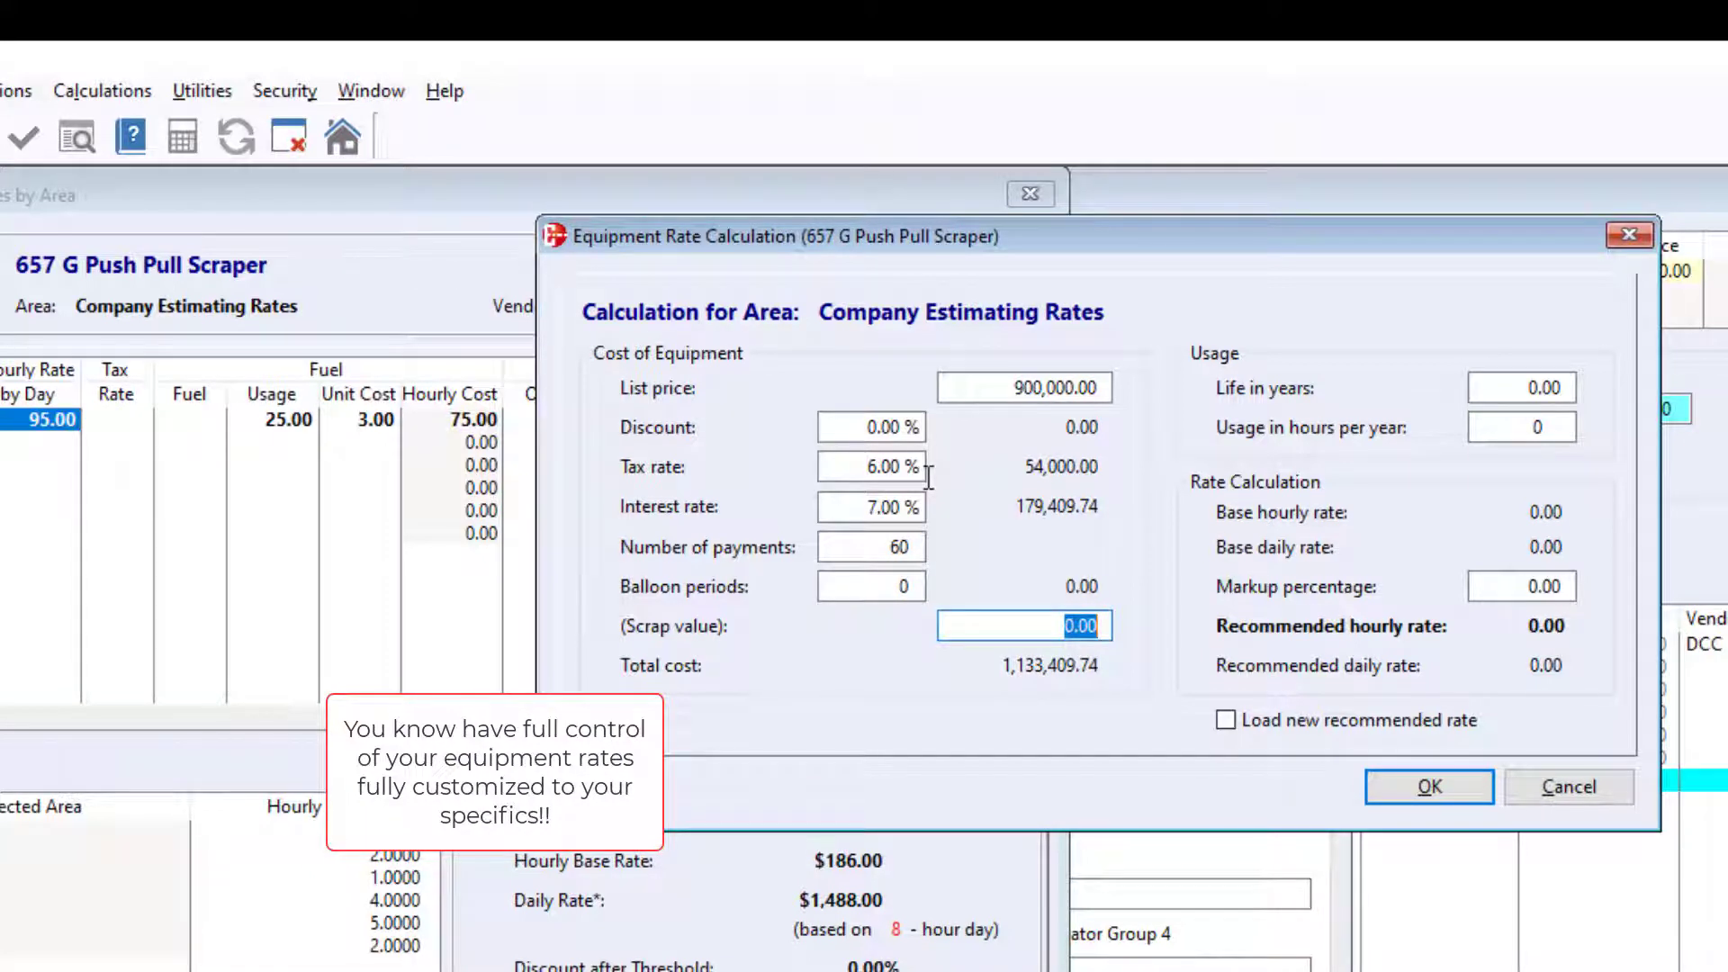
pyautogui.write('25000')
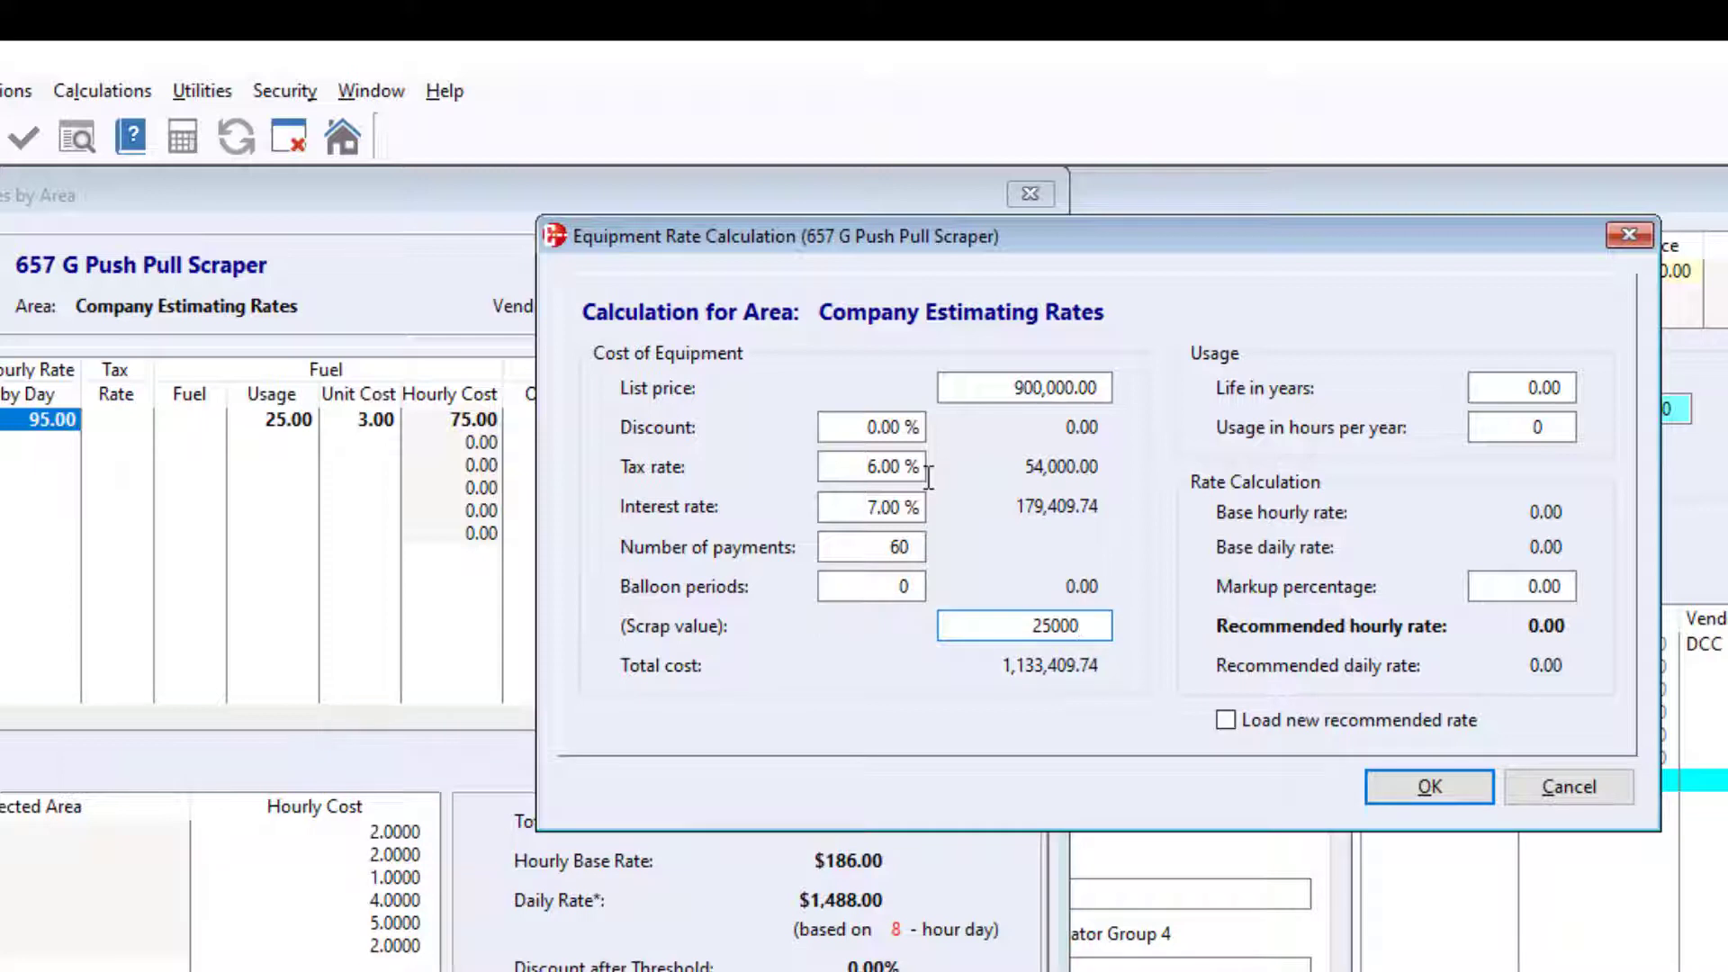
pyautogui.write('0')
pyautogui.press('Tab')
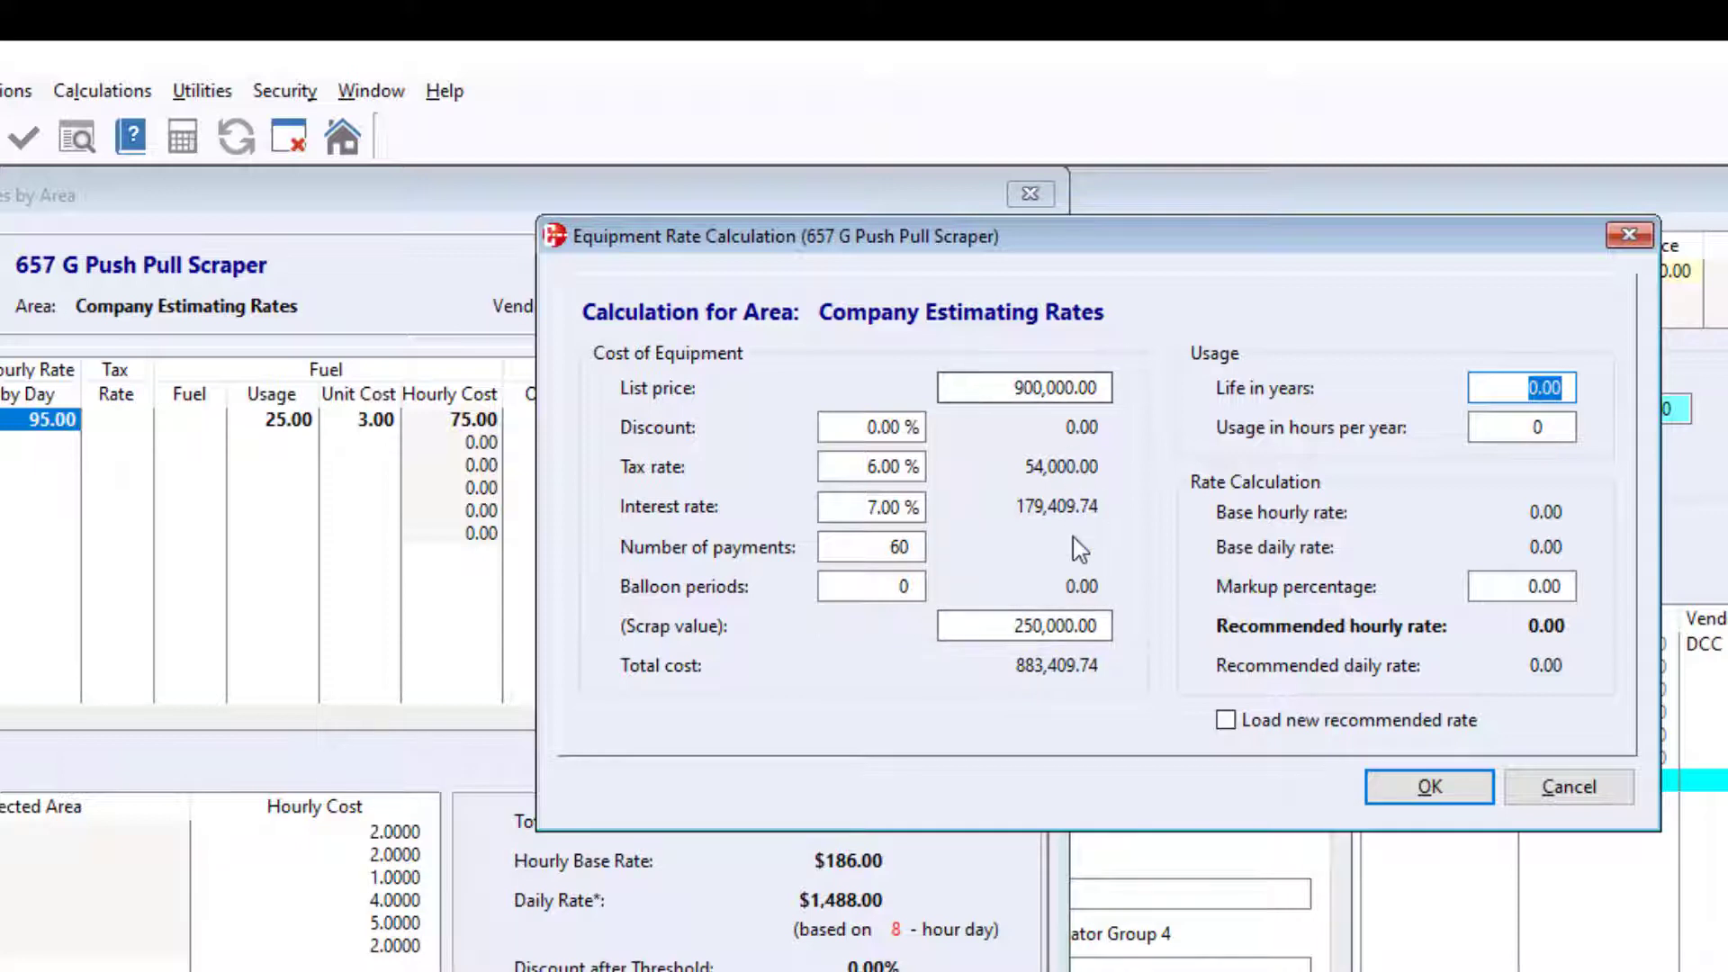
# Set the scraper's life to 7 years and its usage to 1,200 hours per year in the rate calculation
pyautogui.write('7')
pyautogui.click(1543, 419)
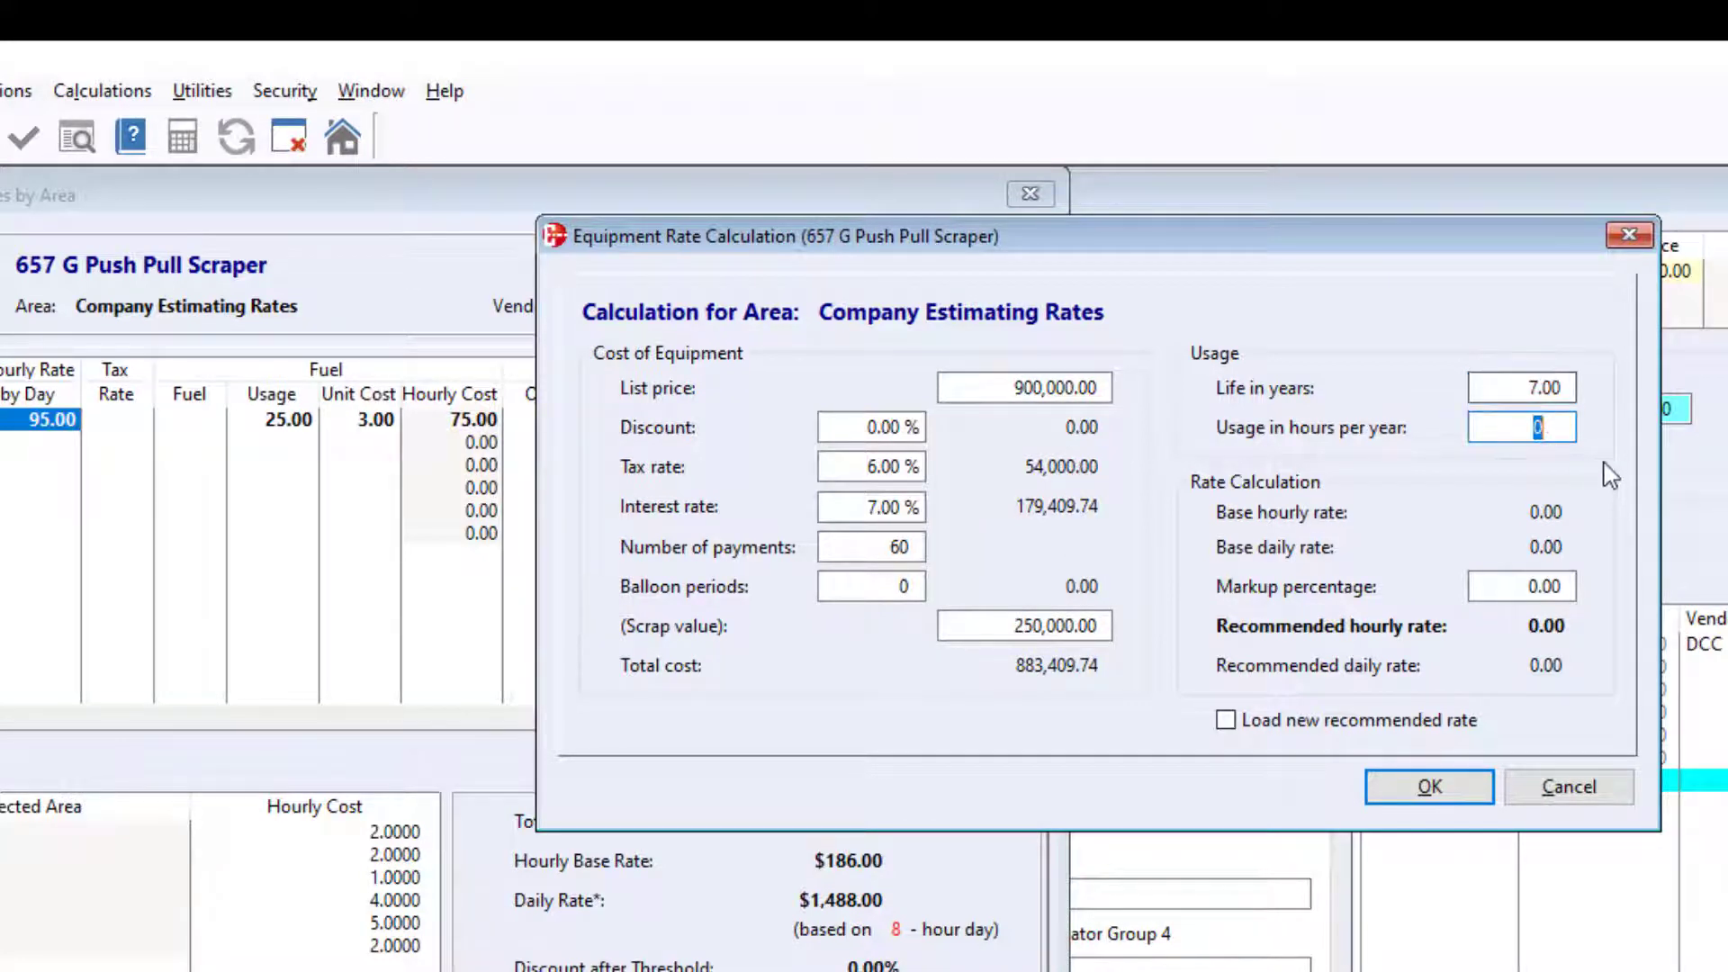
pyautogui.write('1200')
pyautogui.press('Tab')
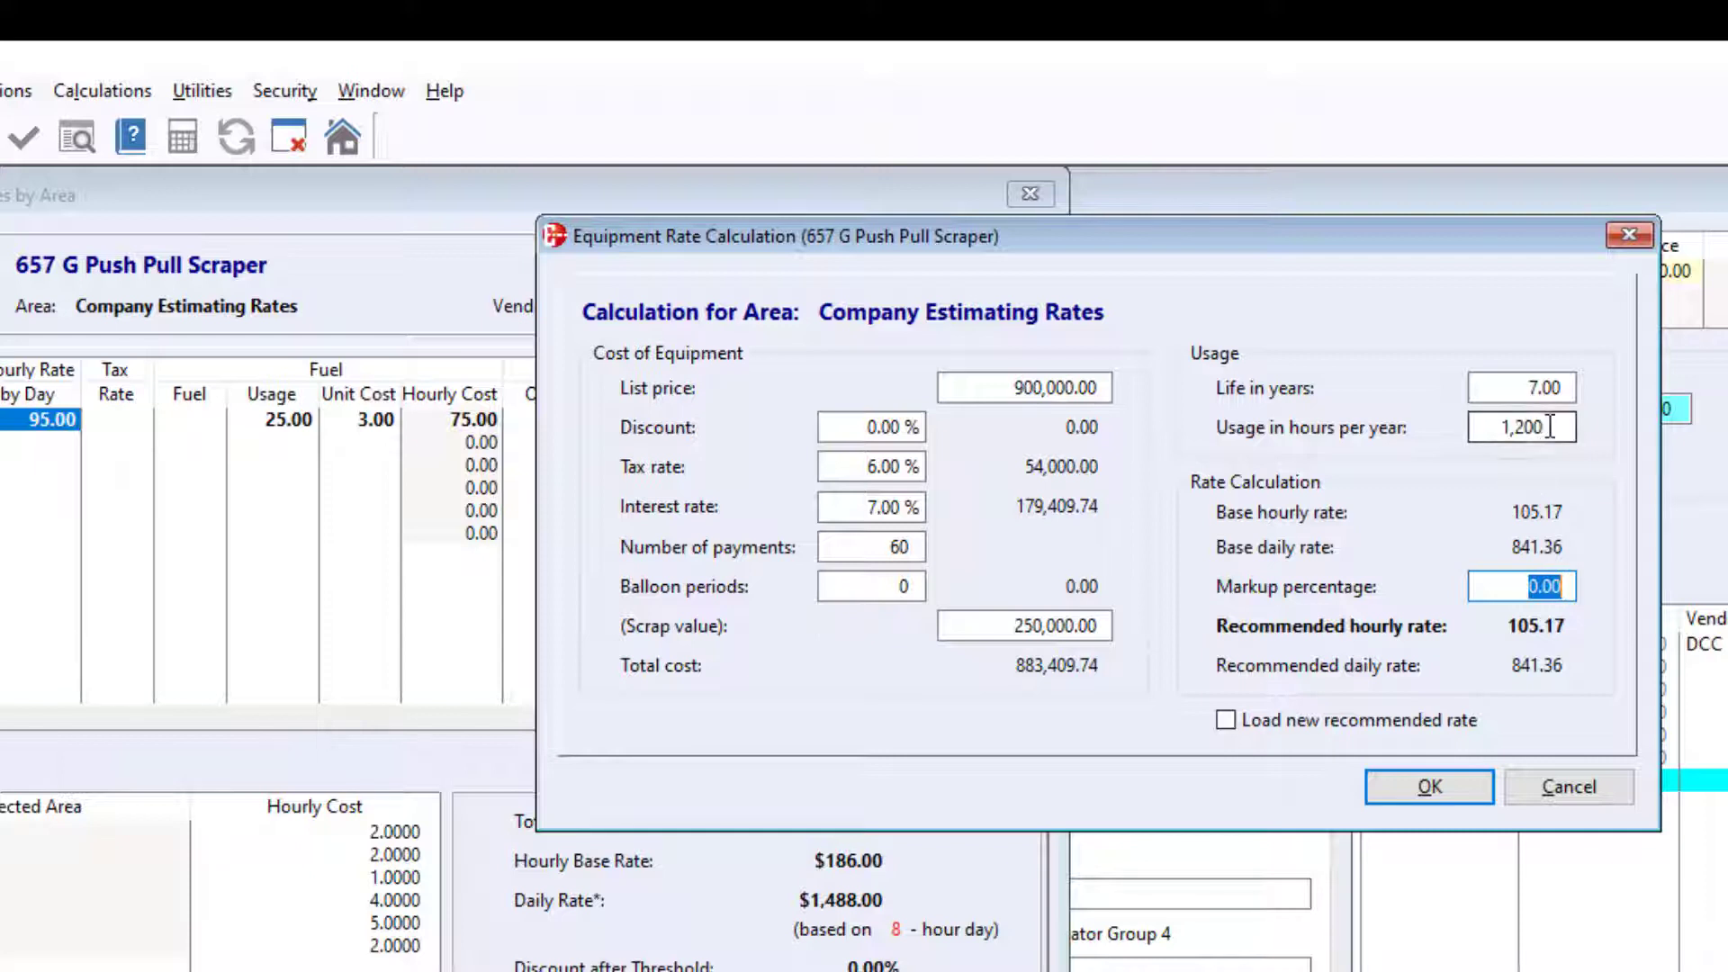
# Change the scraper's usage to 1,400 hours per year in the rate calculation
pyautogui.moveTo(1534, 428); pyautogui.dragTo(1546, 434)
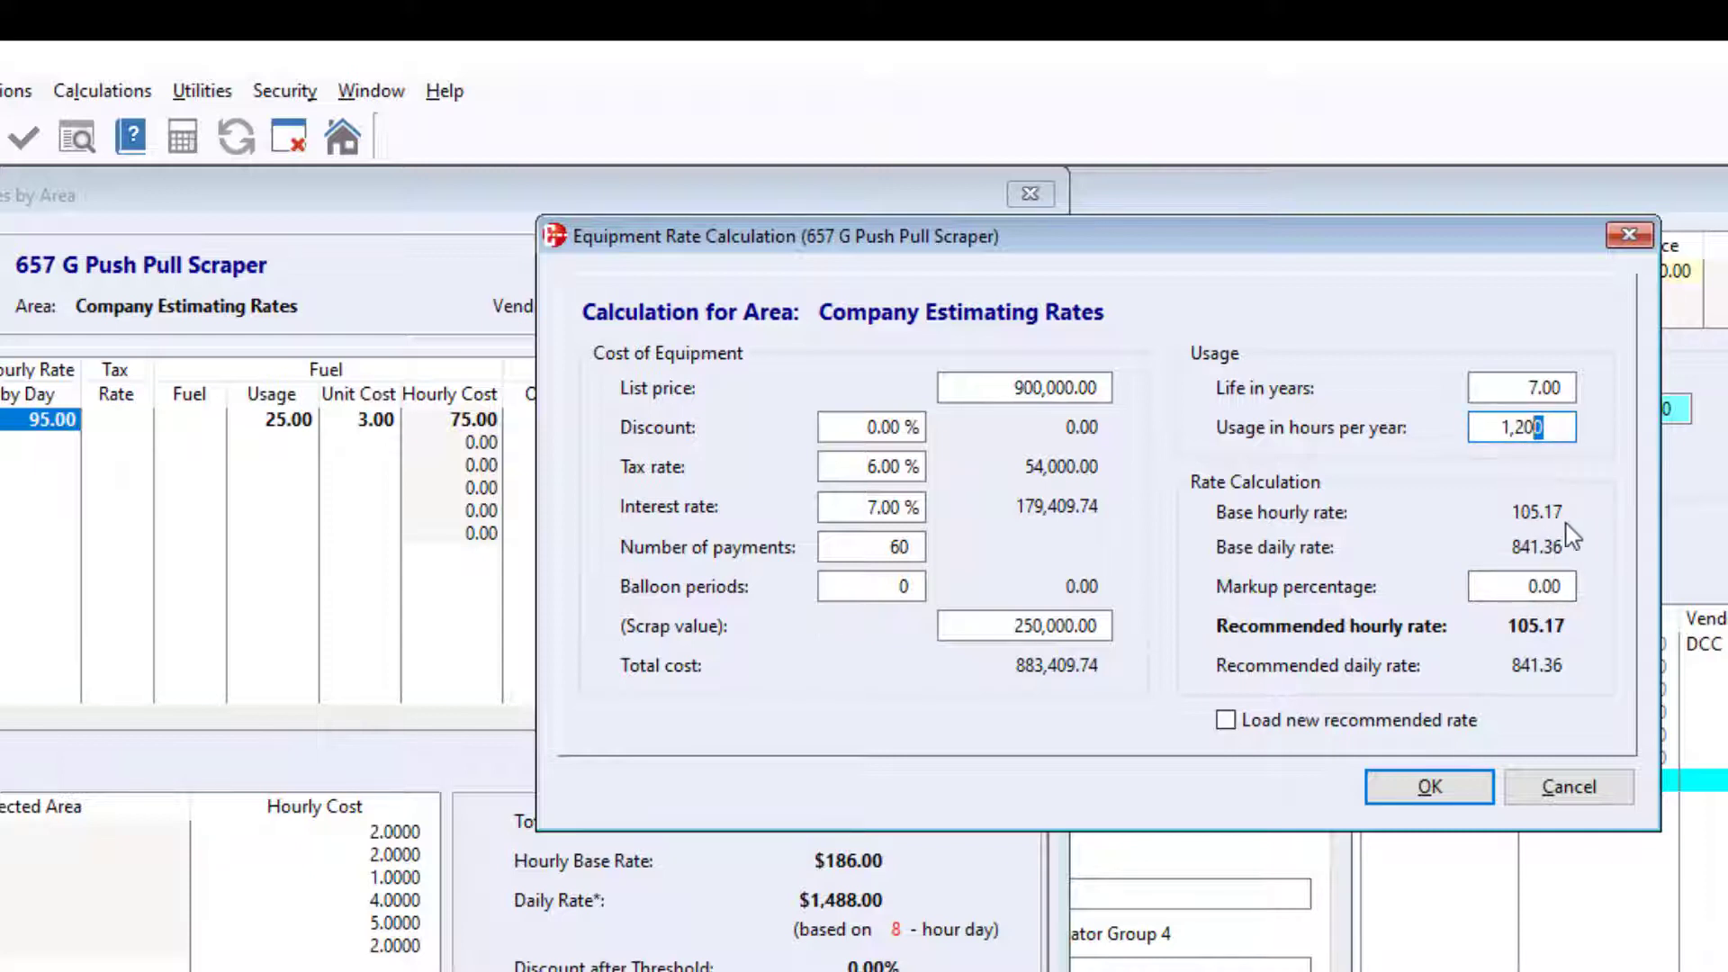
pyautogui.click(1569, 587)
pyautogui.moveTo(1569, 587); pyautogui.dragTo(1523, 583)
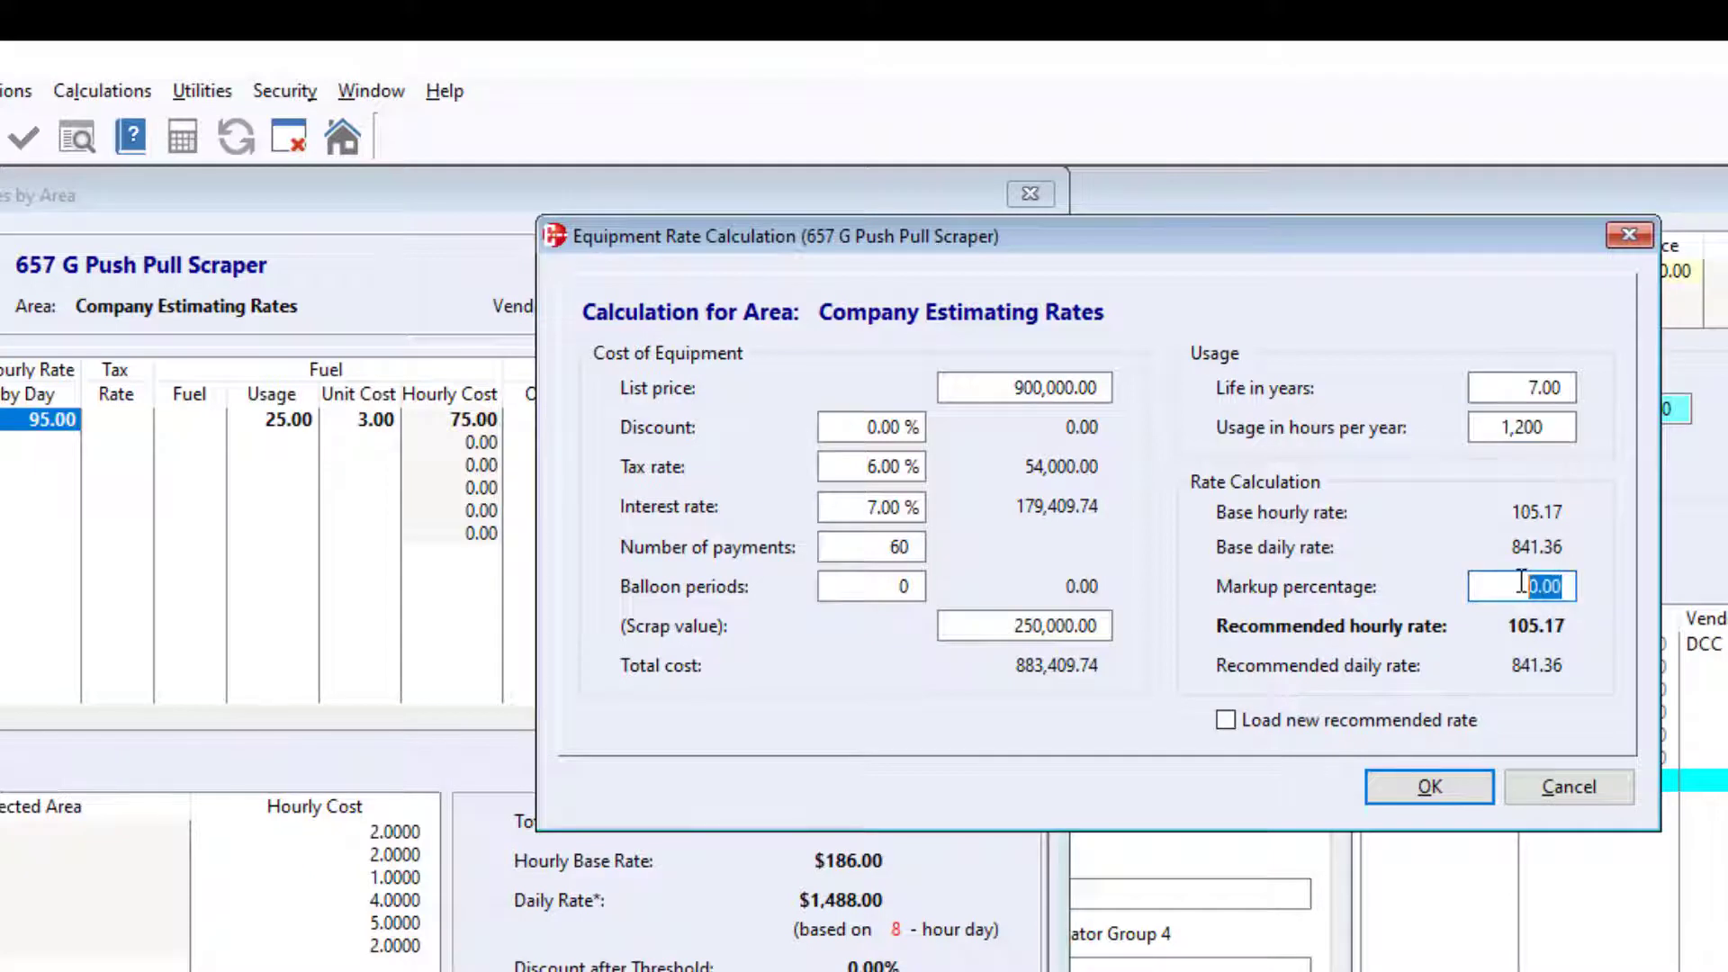
pyautogui.click(1541, 429)
pyautogui.moveTo(1563, 583); pyautogui.dragTo(1485, 592)
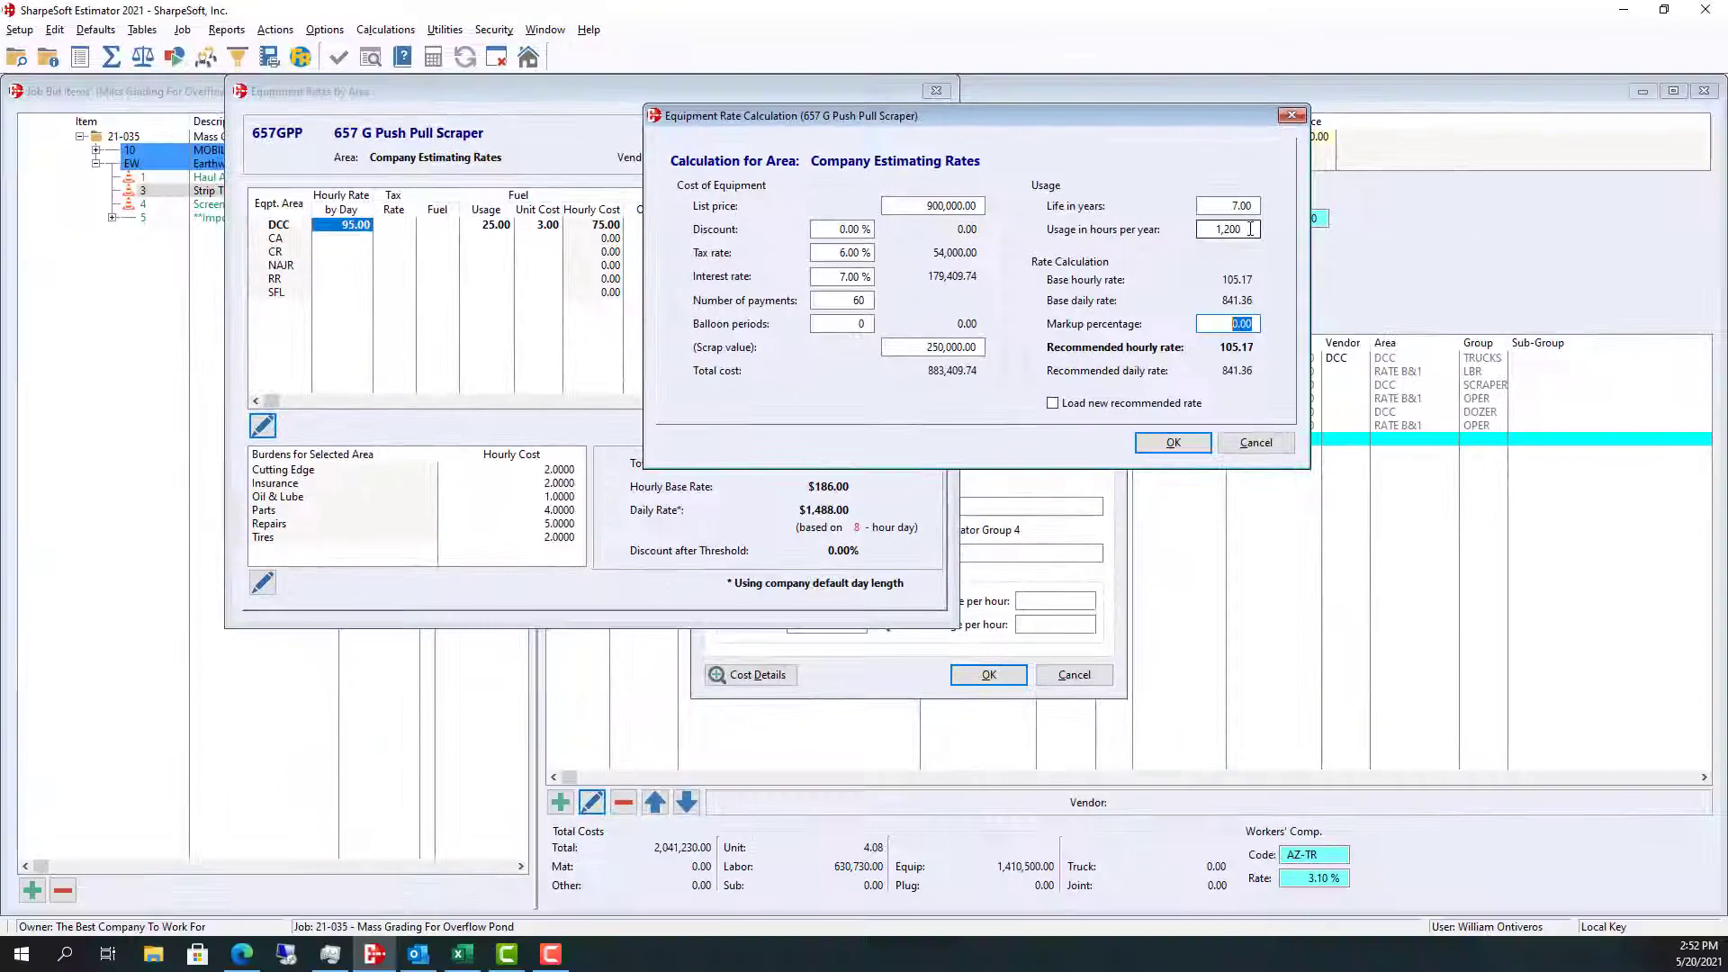
pyautogui.moveTo(1350, 293); pyautogui.dragTo(1309, 299)
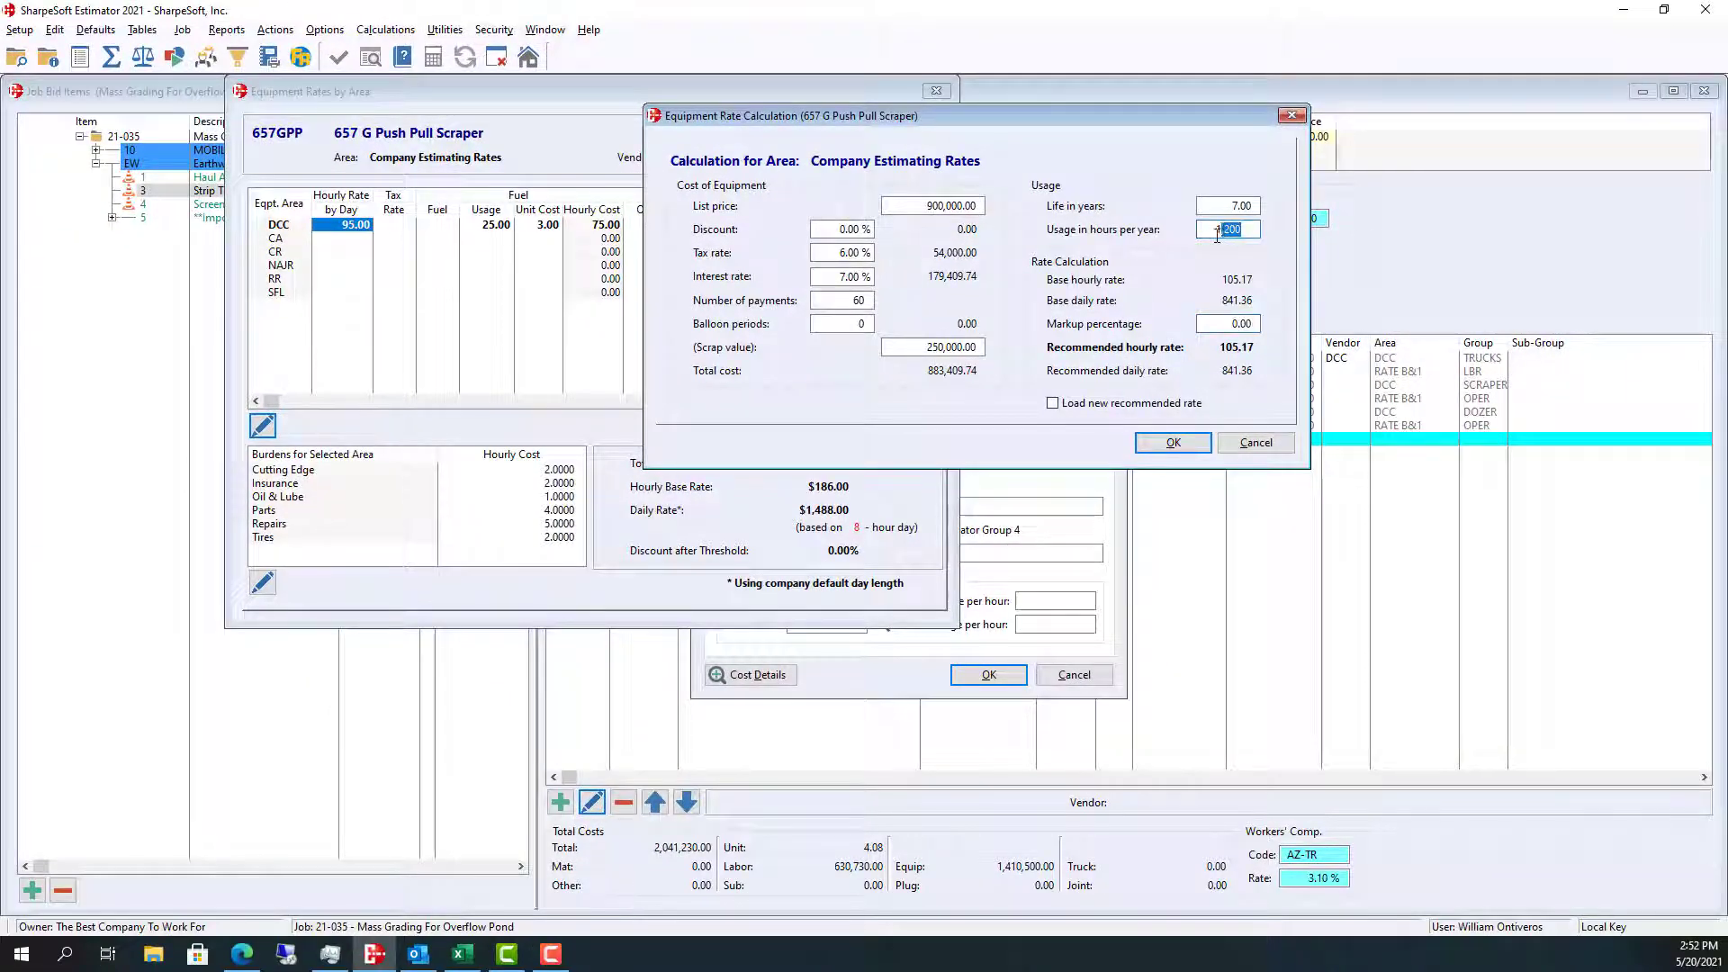
pyautogui.write('1400')
pyautogui.press('Tab')
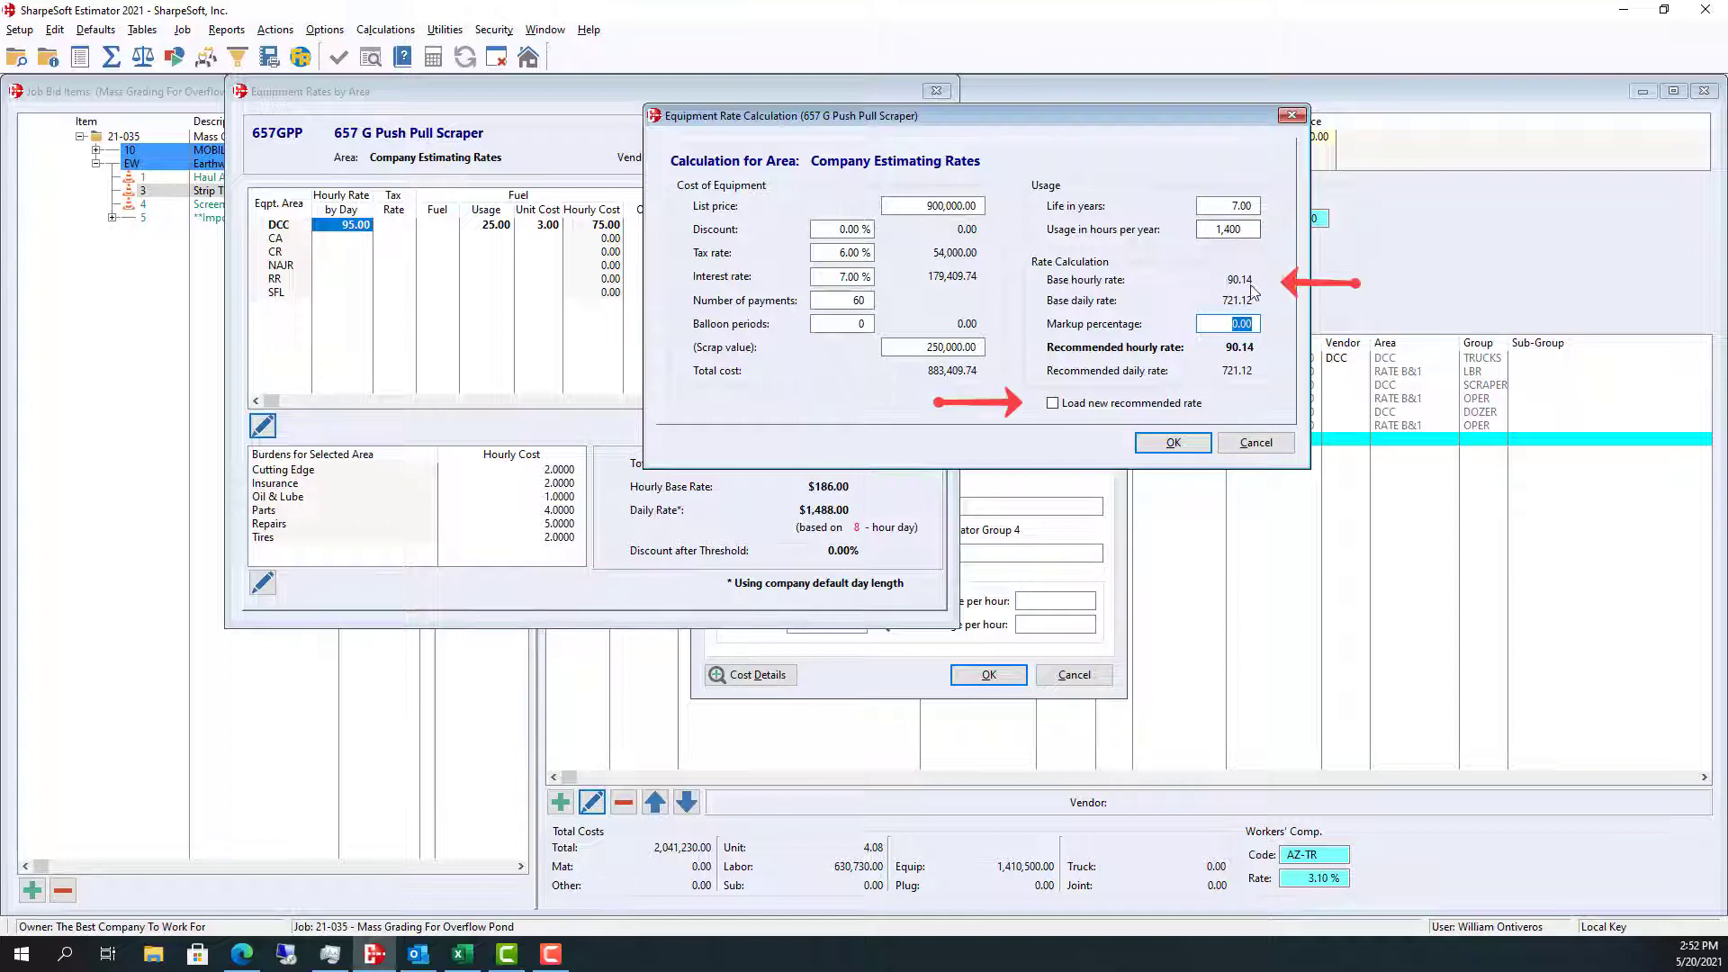
# Load the new recommended rate as the DCC area's hourly rate and save the new scraper record to the bid item
pyautogui.click(1053, 404)
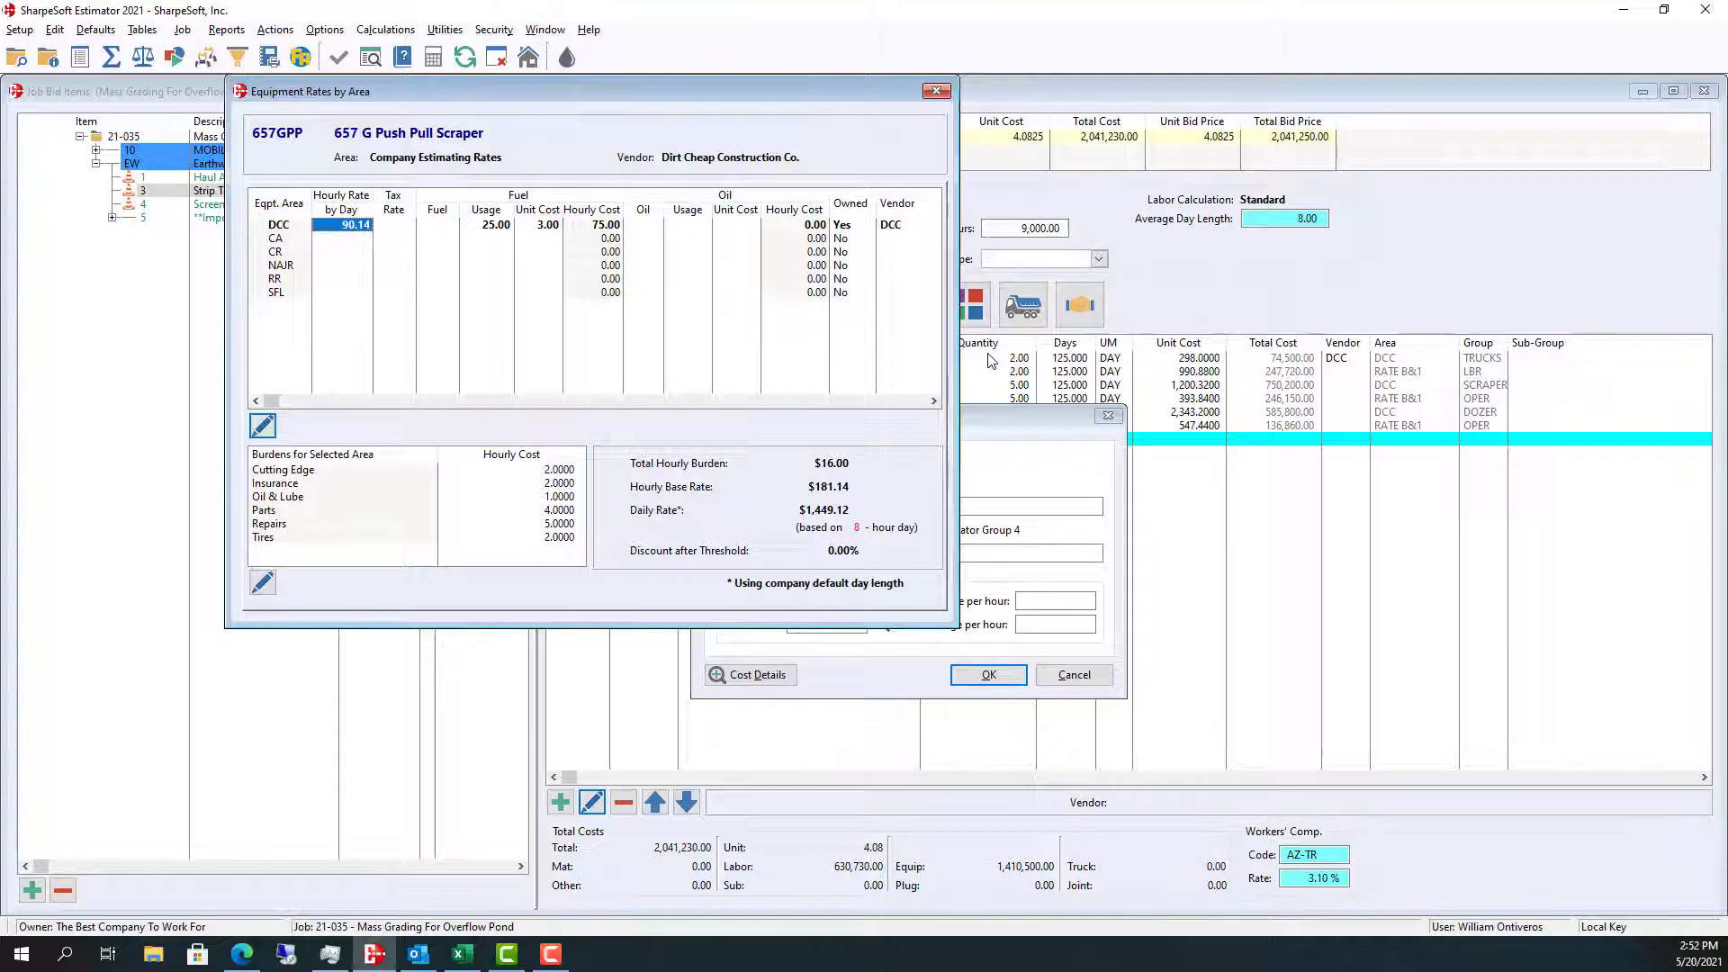
pyautogui.press('Escape')
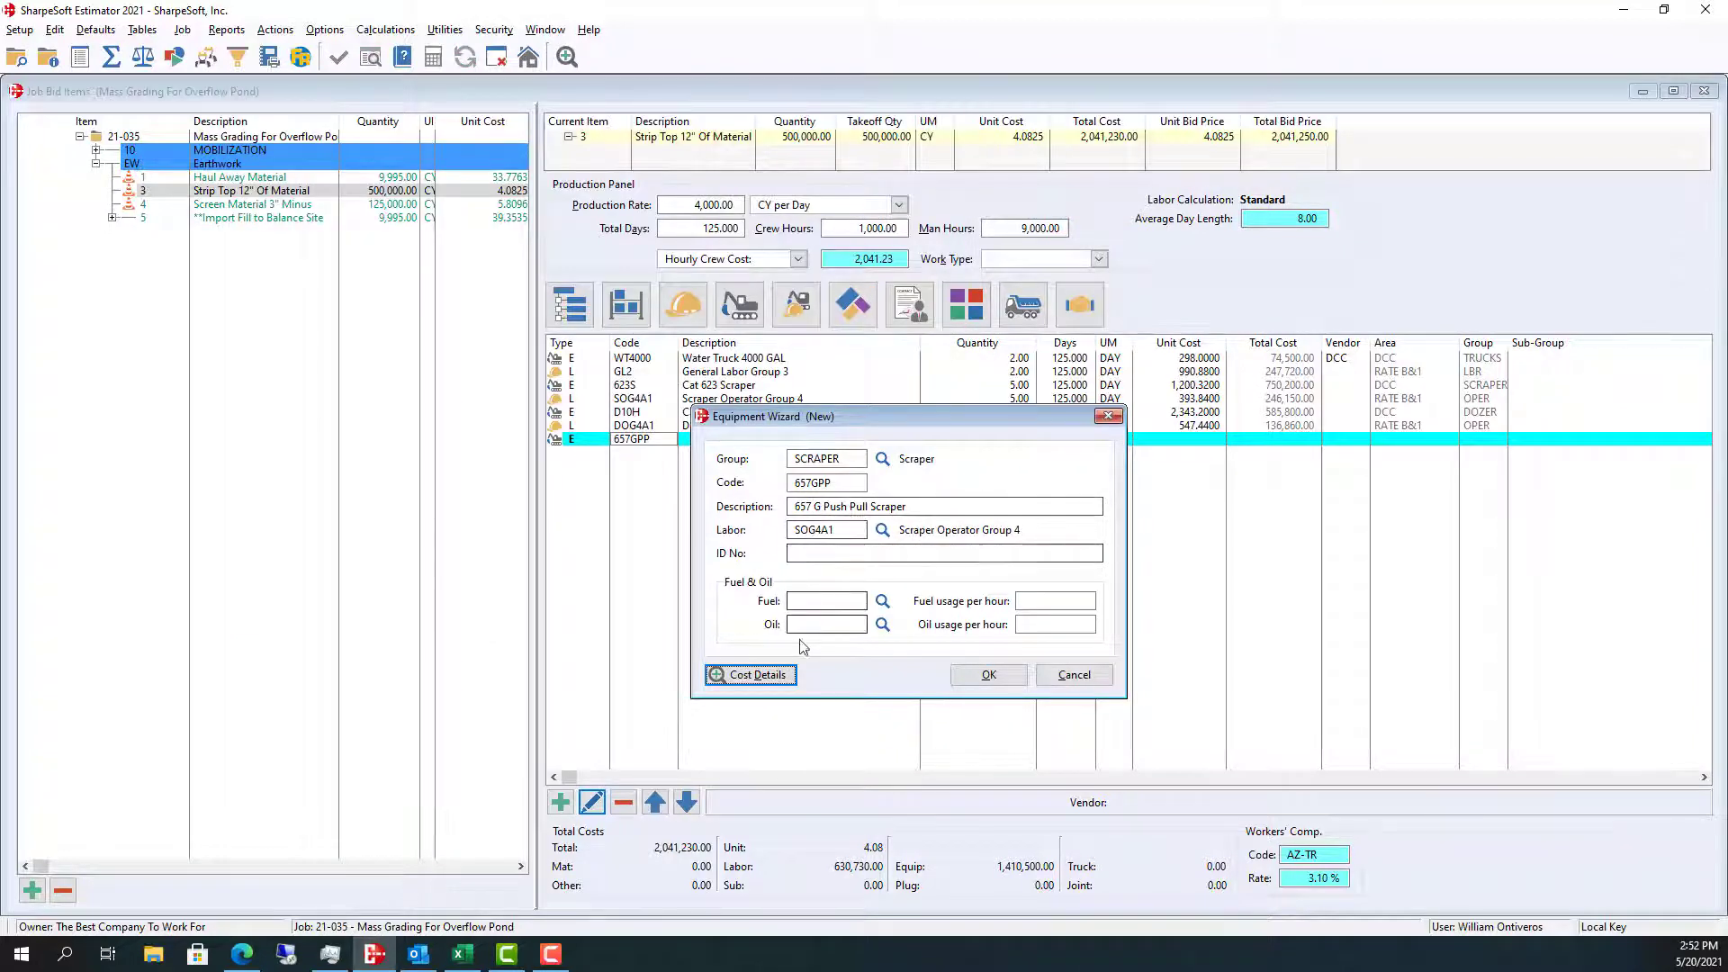
pyautogui.click(989, 677)
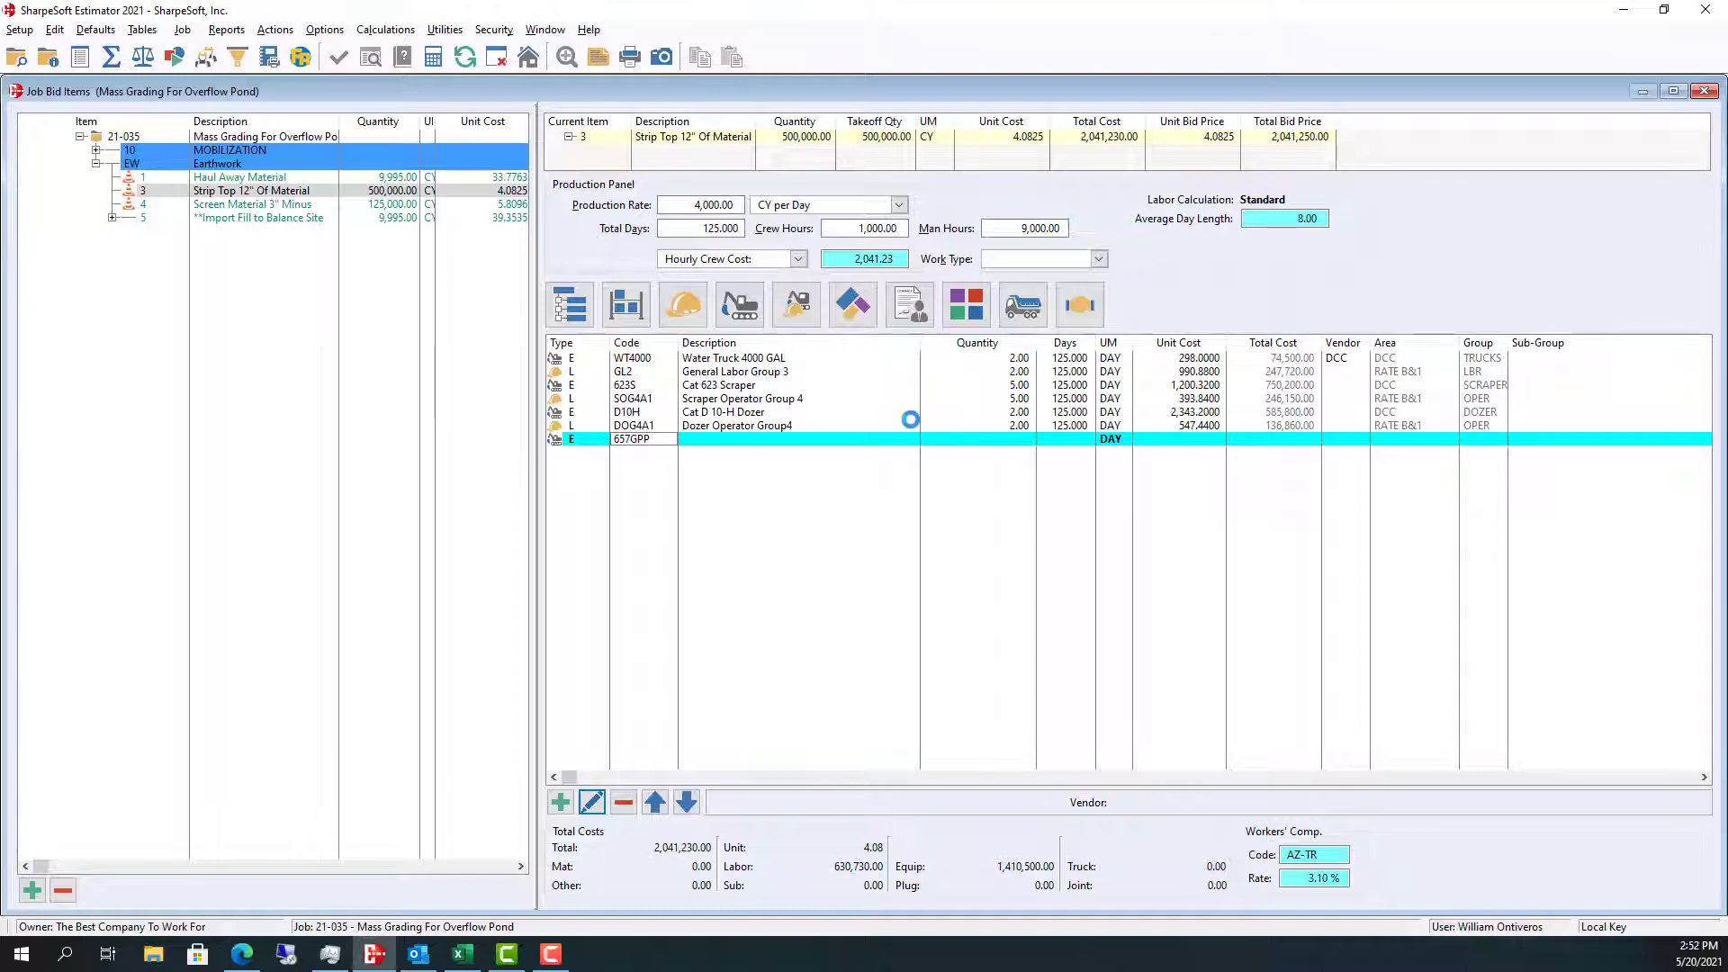
# Check the 657 G Push Pull Scraper's unit cost in the bid item and close the job's bid items window
pyautogui.click(1188, 441)
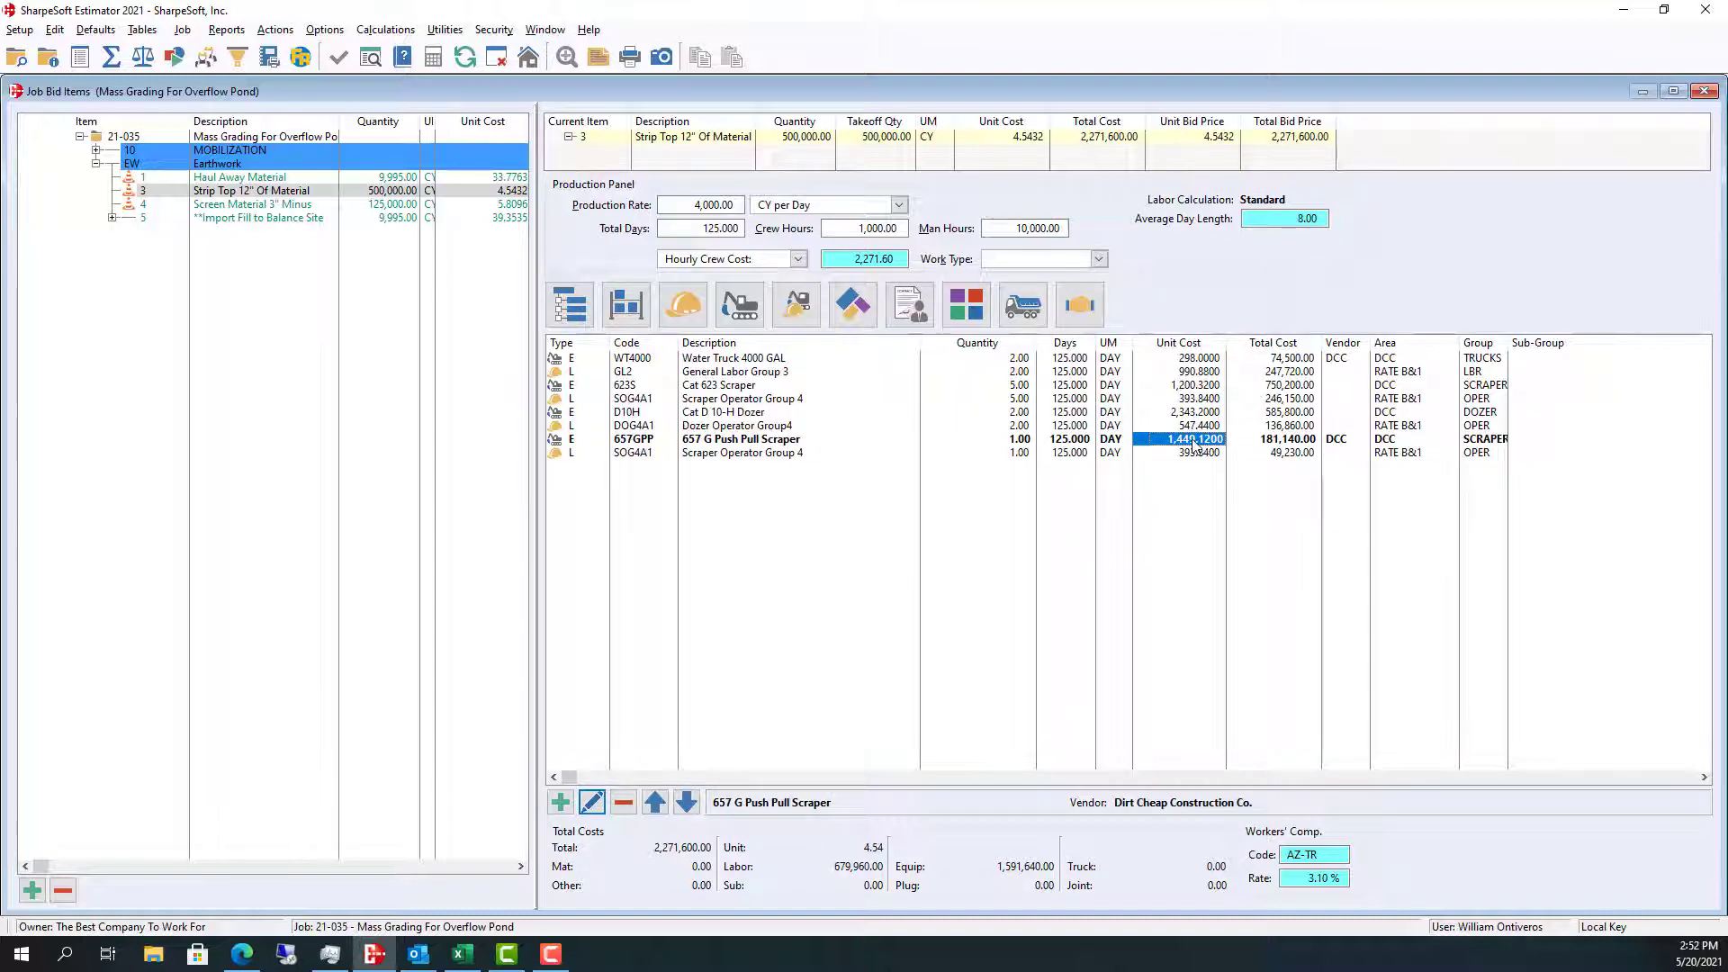
pyautogui.click(496, 57)
pyautogui.click(824, 509)
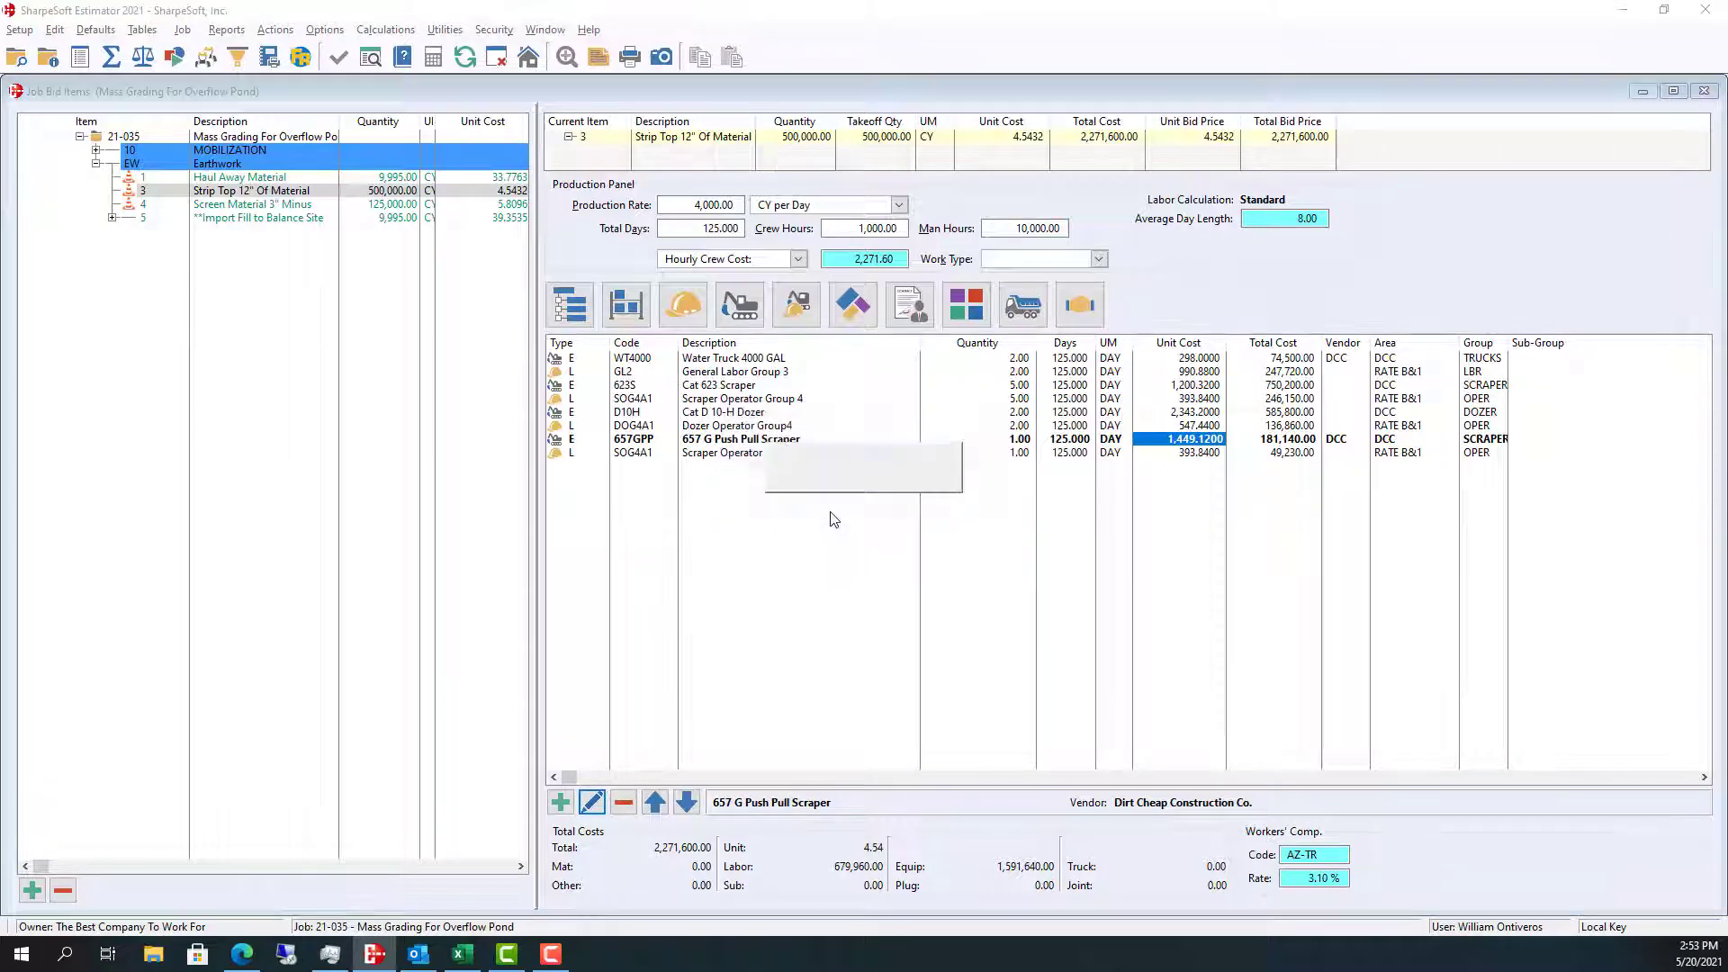